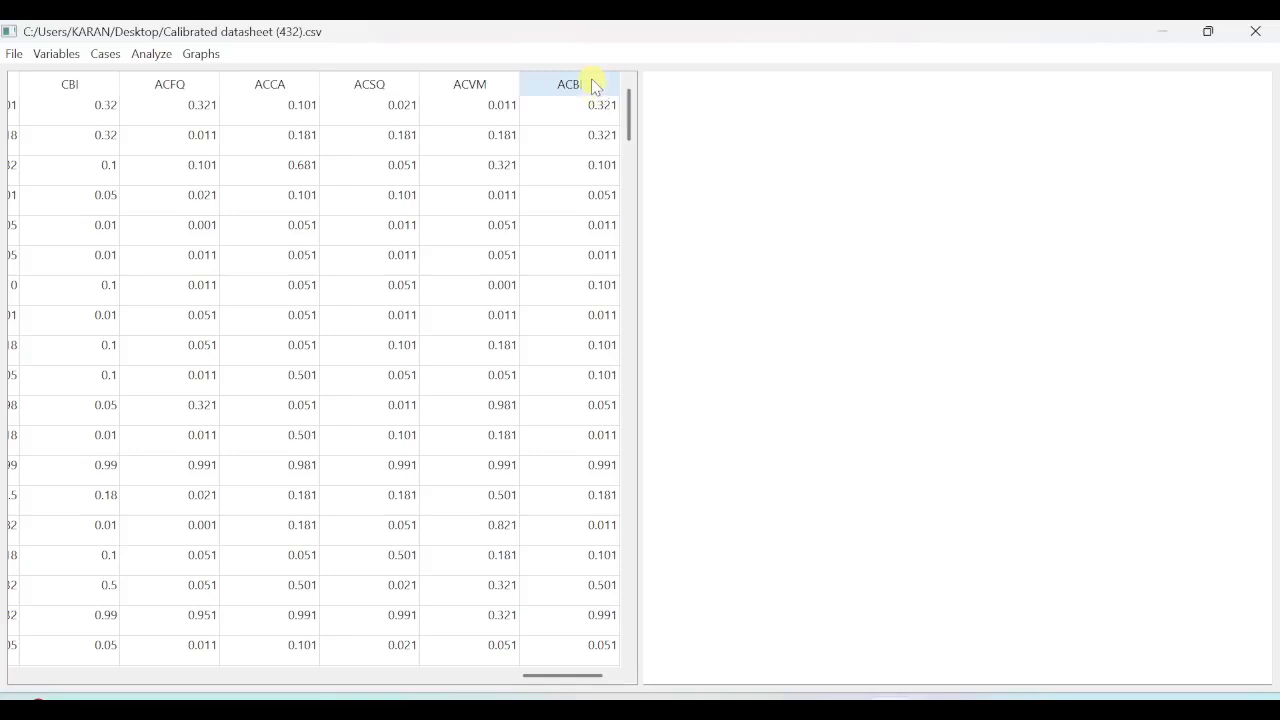
Start the Truth Table Algorithm and set ACBI as the outcome variable.
{"action": "left_click", "coordinate": [152, 54]}
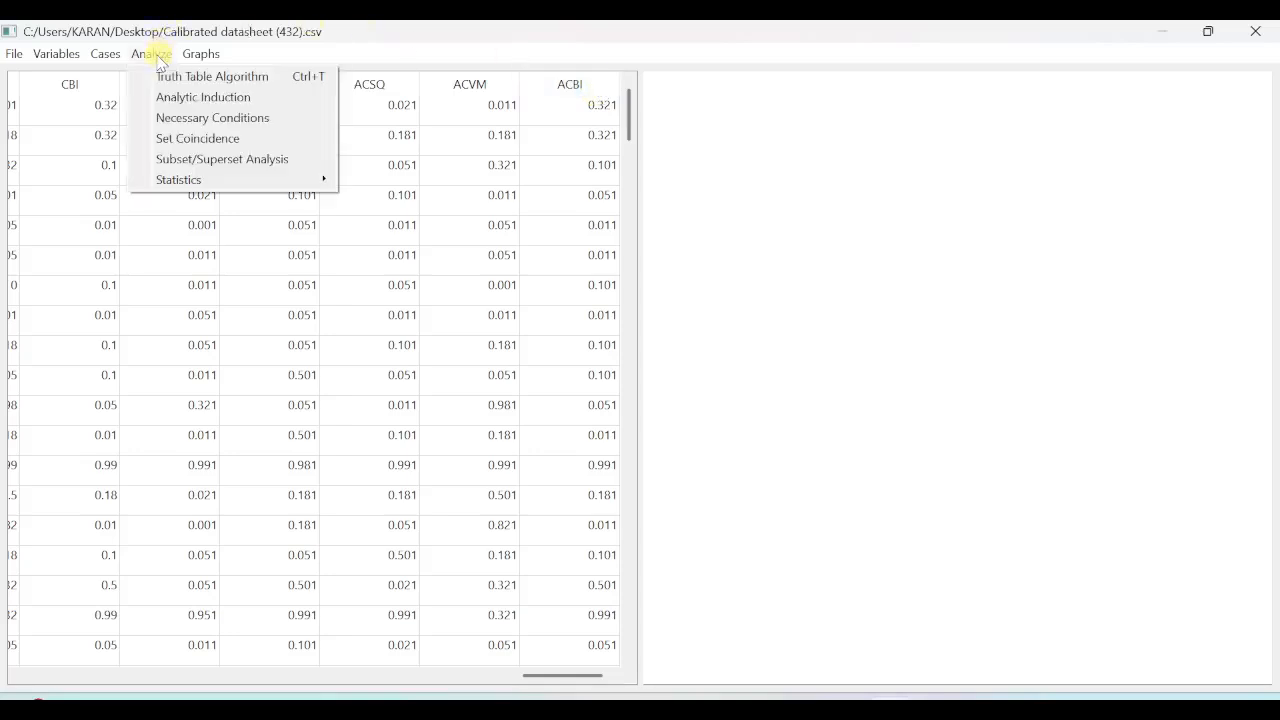
{"action": "left_click", "coordinate": [210, 80]}
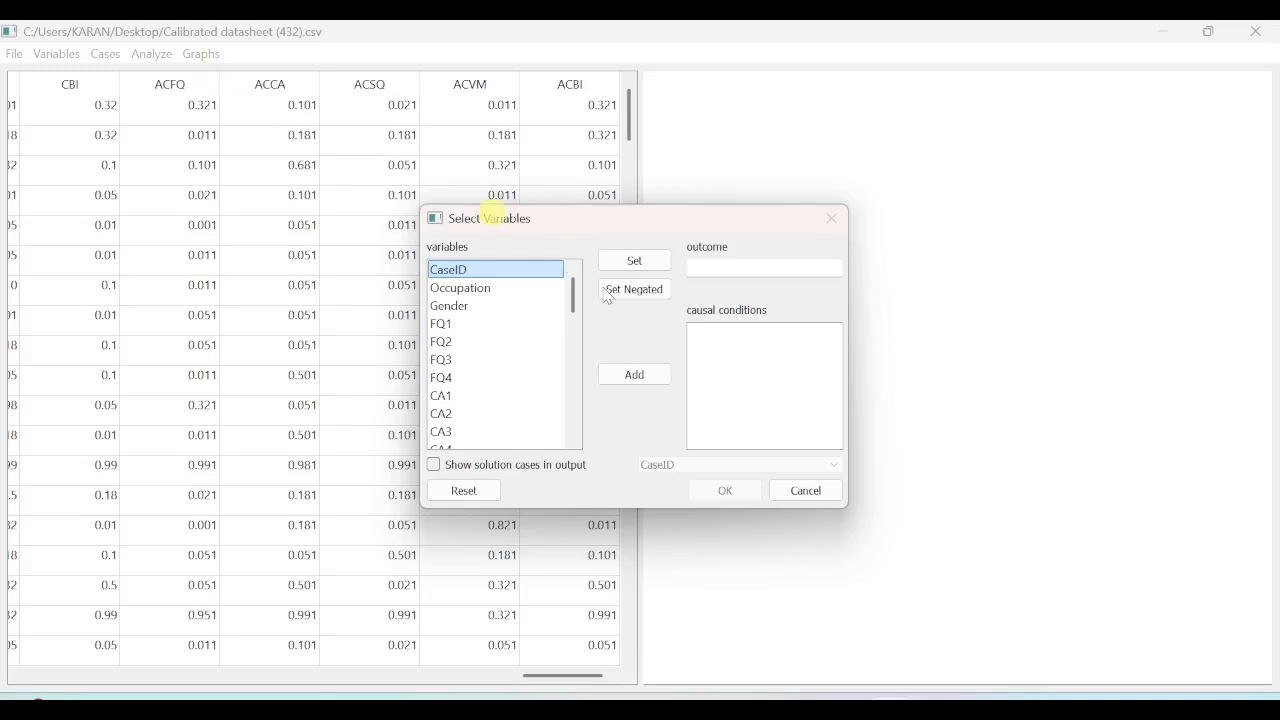
{"action": "left_click_drag", "start_coordinate": [575, 298], "coordinate": [570, 435]}
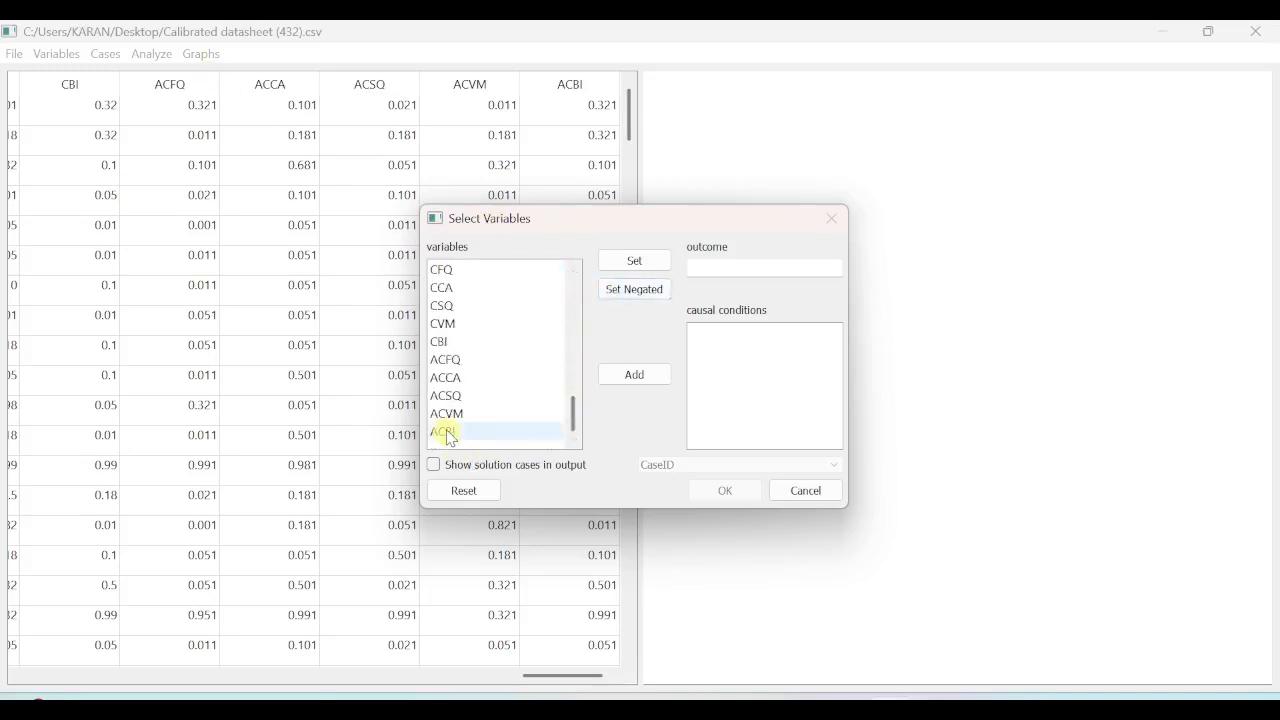
{"action": "left_click", "coordinate": [520, 432]}
{"action": "left_click", "coordinate": [640, 261]}
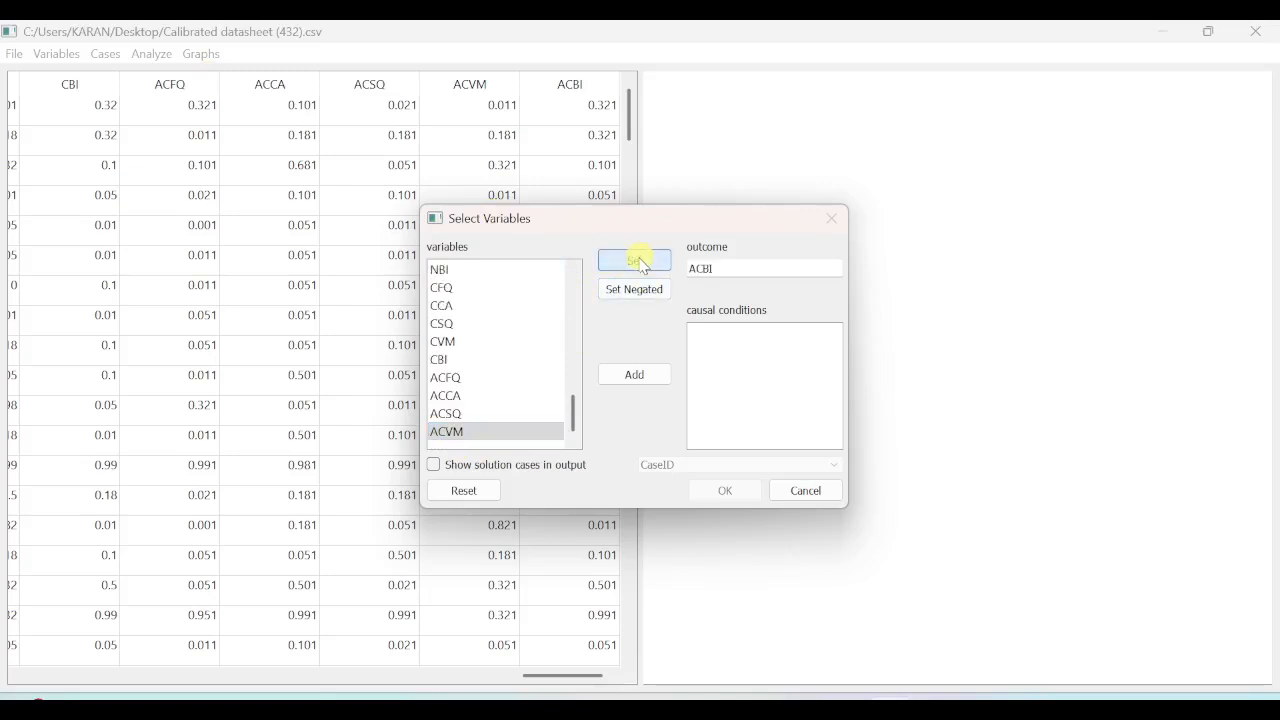
Add ACFQ, ACCA, ACSQ and ACVM as causal conditions and generate the truth table.
{"action": "left_click", "coordinate": [456, 380]}
{"action": "left_click", "coordinate": [623, 374]}
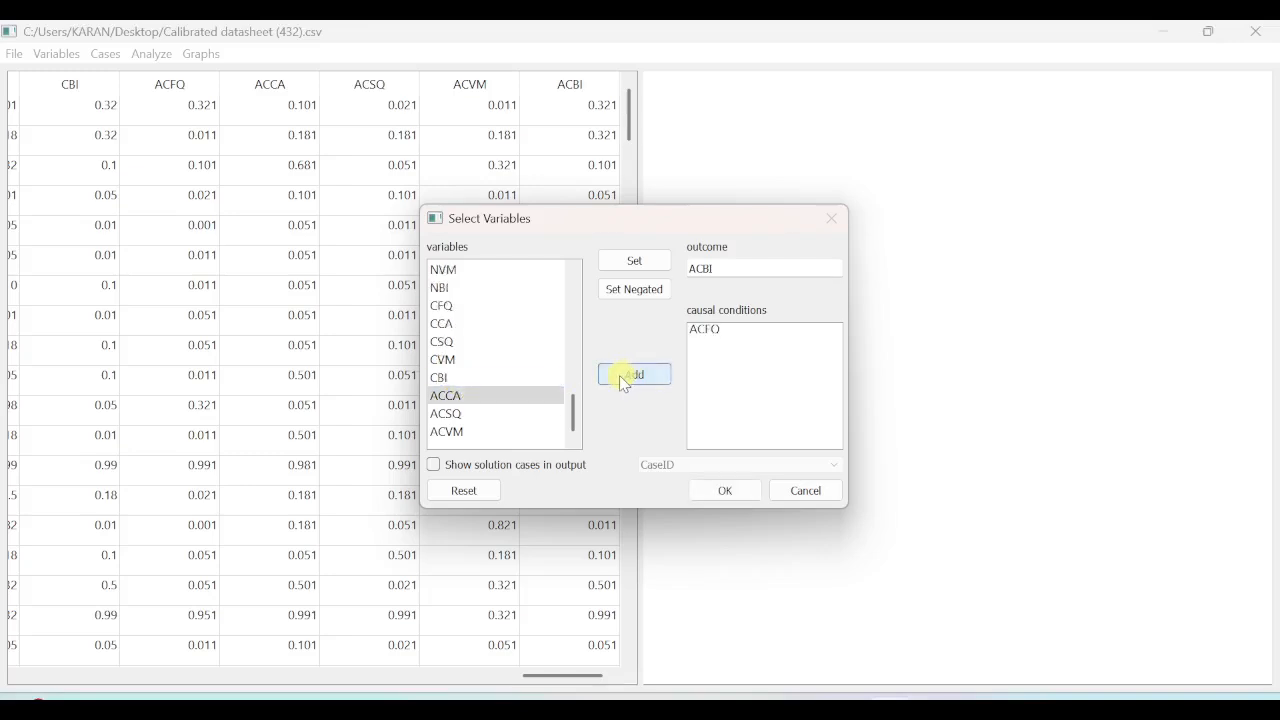
{"action": "left_click", "coordinate": [619, 375]}
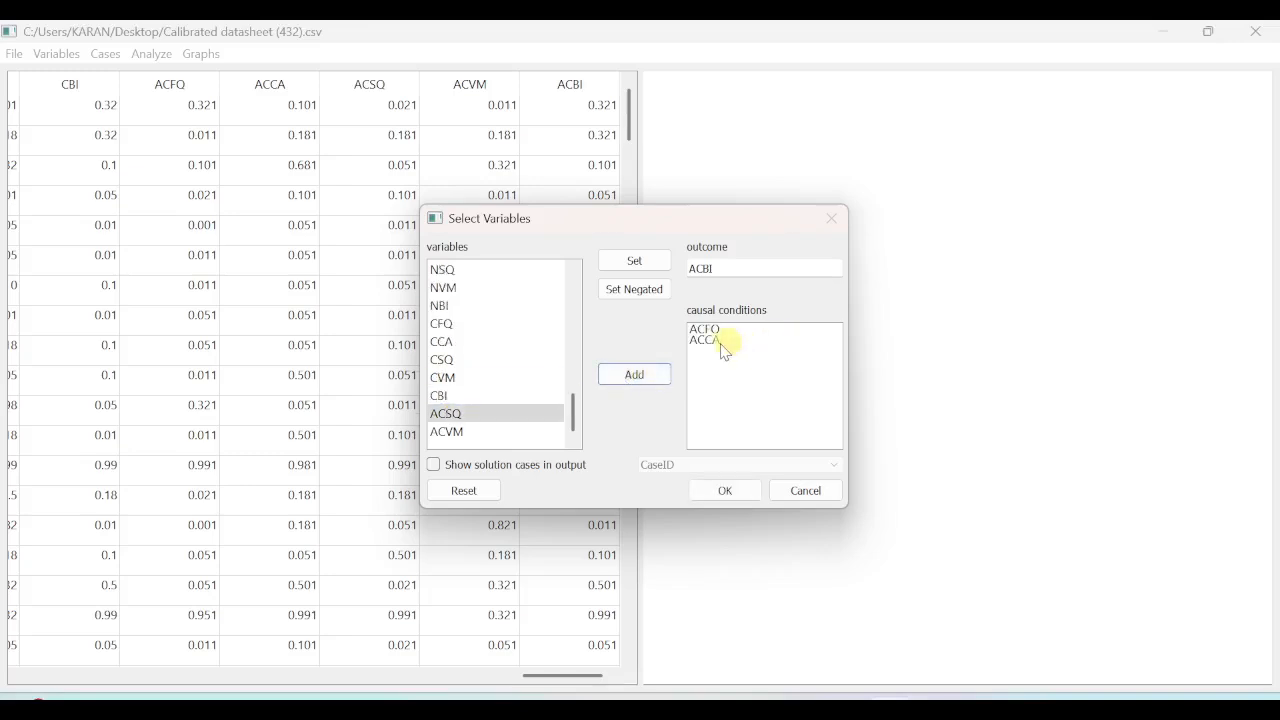
{"action": "left_click", "coordinate": [634, 377]}
{"action": "left_click", "coordinate": [634, 377]}
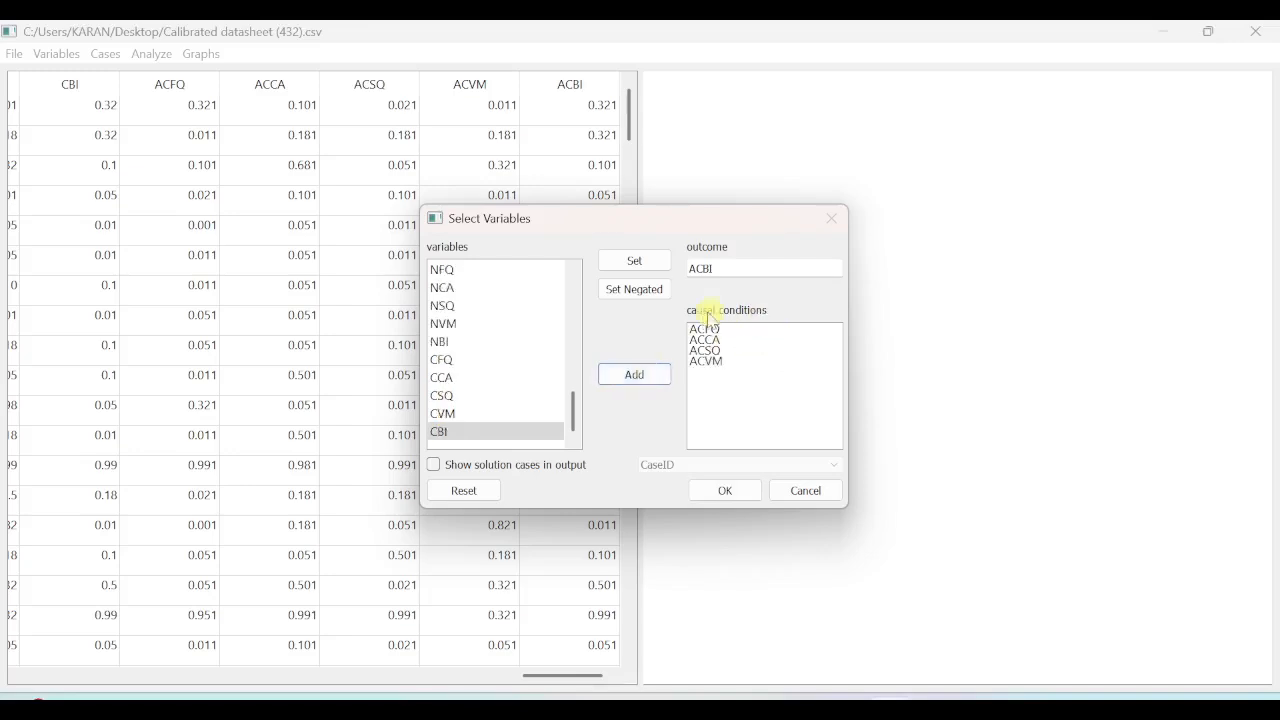
{"action": "left_click", "coordinate": [727, 490]}
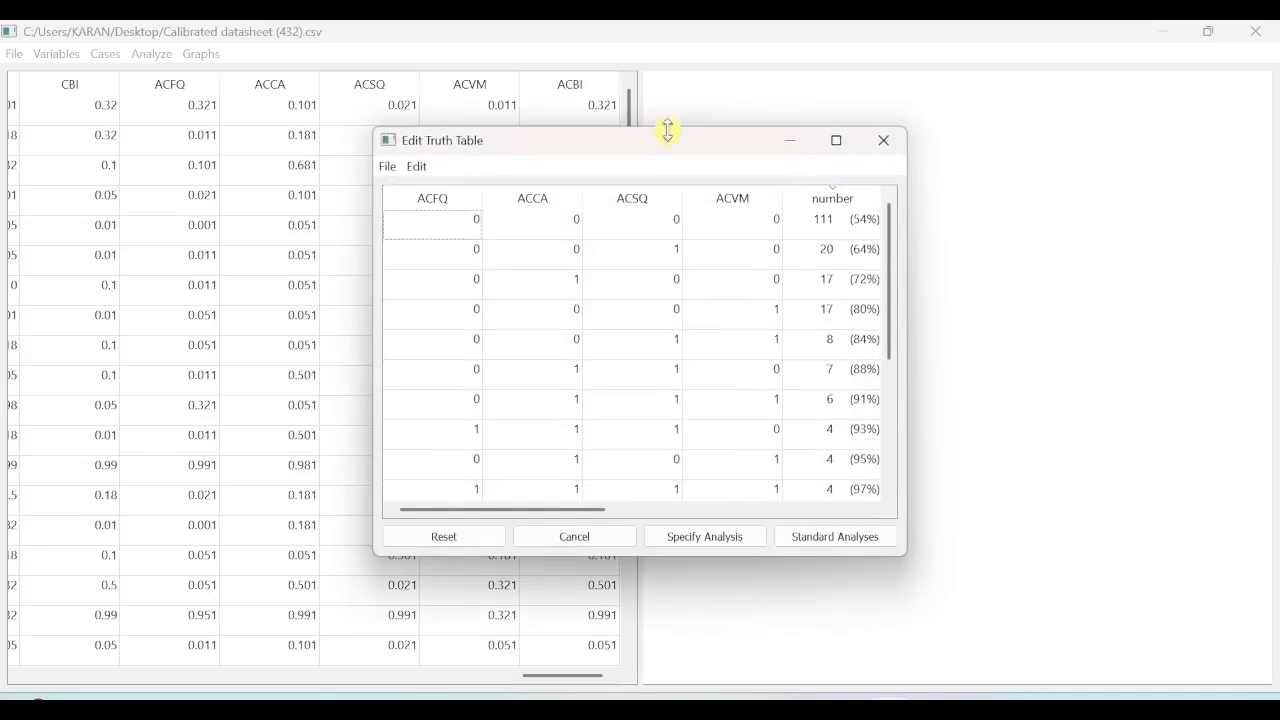
Move and enlarge the Edit Truth Table window until all its columns and rows fit.
{"action": "left_click_drag", "start_coordinate": [666, 129], "coordinate": [668, 60]}
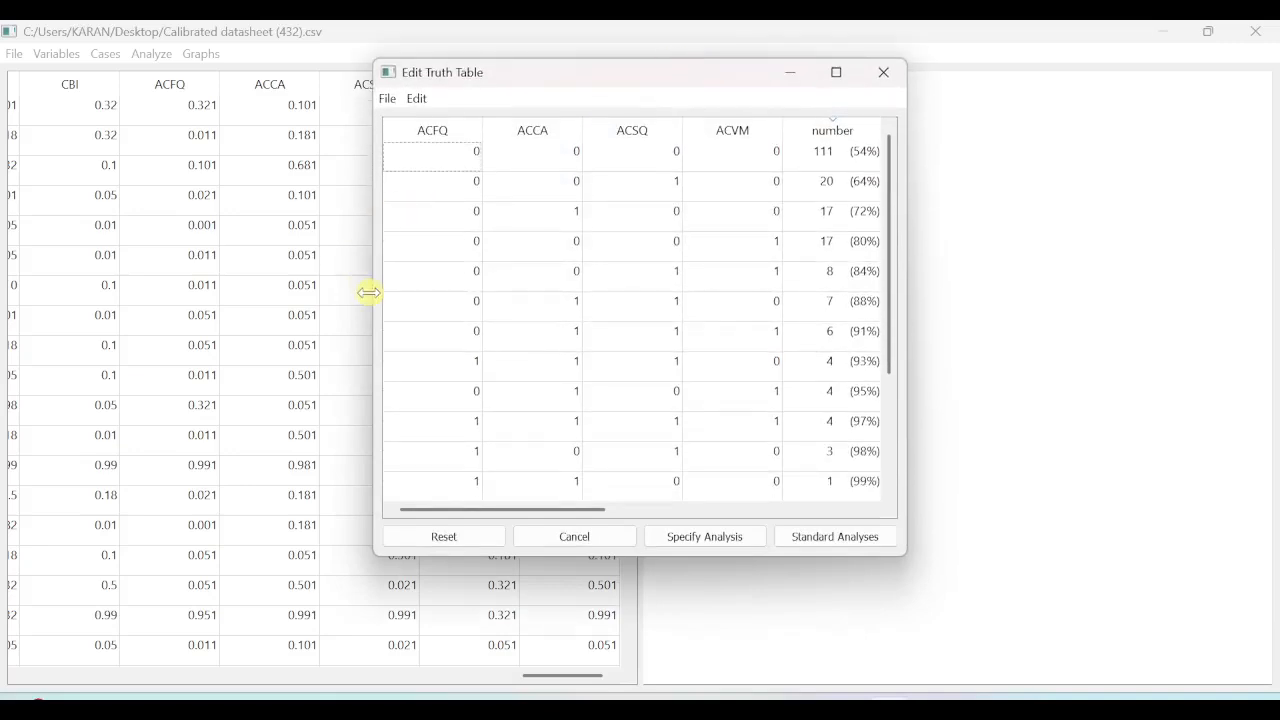
{"action": "left_click_drag", "start_coordinate": [368, 290], "coordinate": [86, 277]}
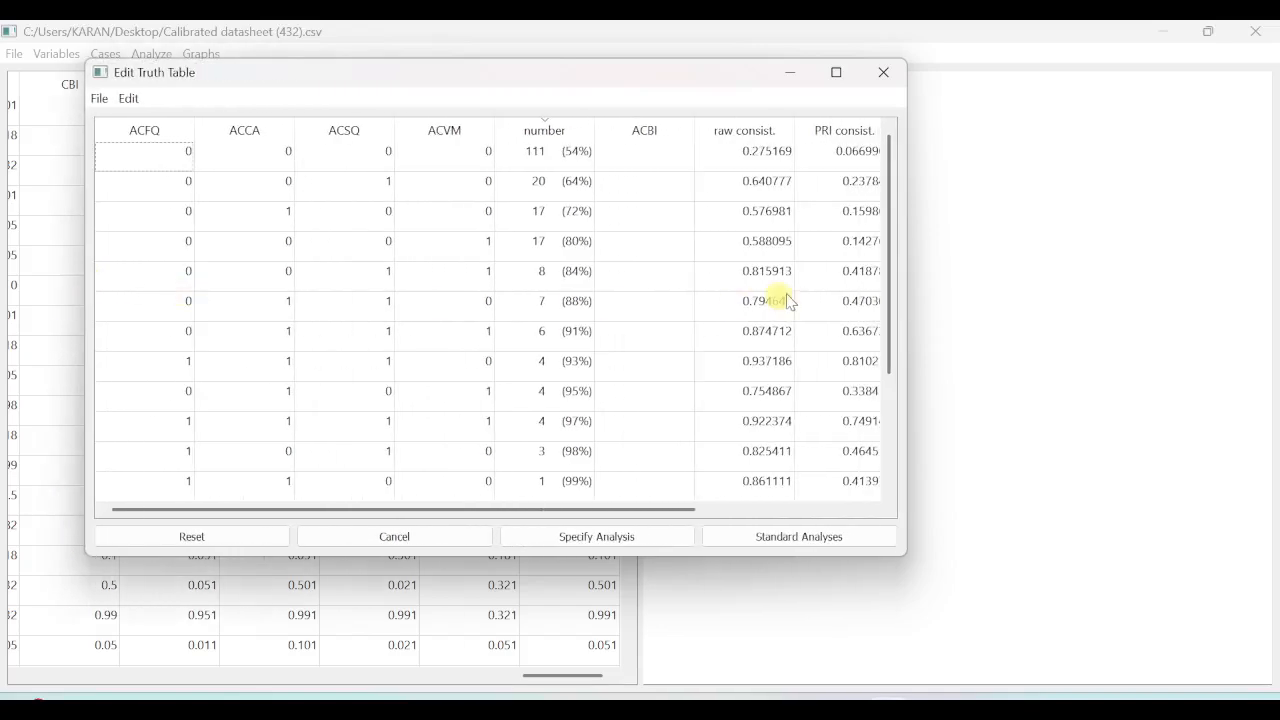
{"action": "left_click_drag", "start_coordinate": [907, 286], "coordinate": [1220, 297]}
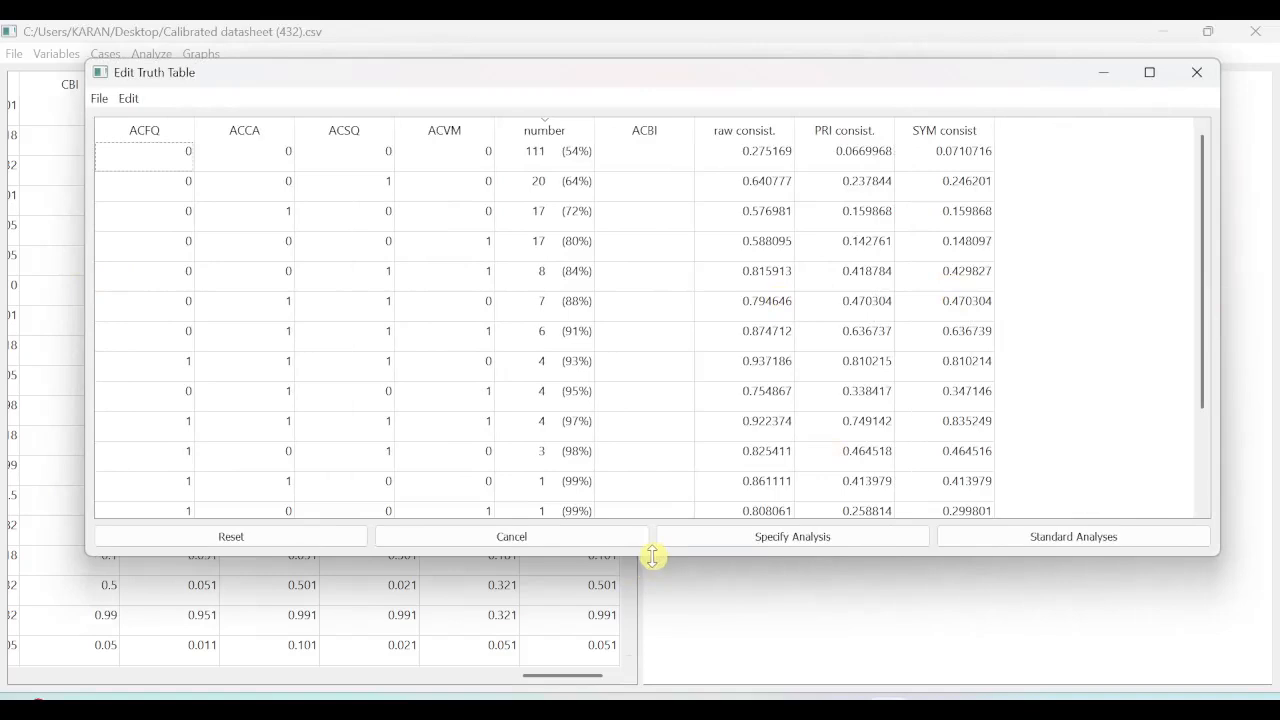
{"action": "left_click_drag", "start_coordinate": [655, 557], "coordinate": [662, 686]}
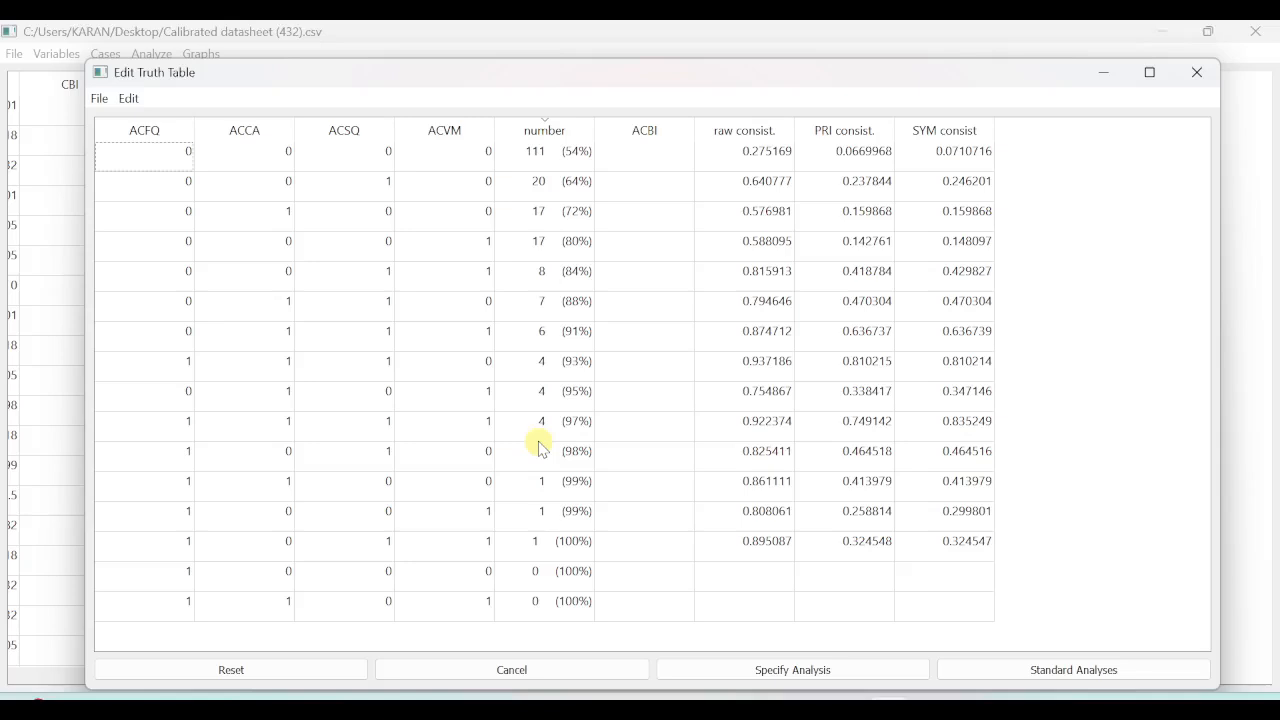
Delete truth table rows with a number below 3 and code ACBI as 1 for consistency of at least .75.
{"action": "left_click", "coordinate": [130, 100]}
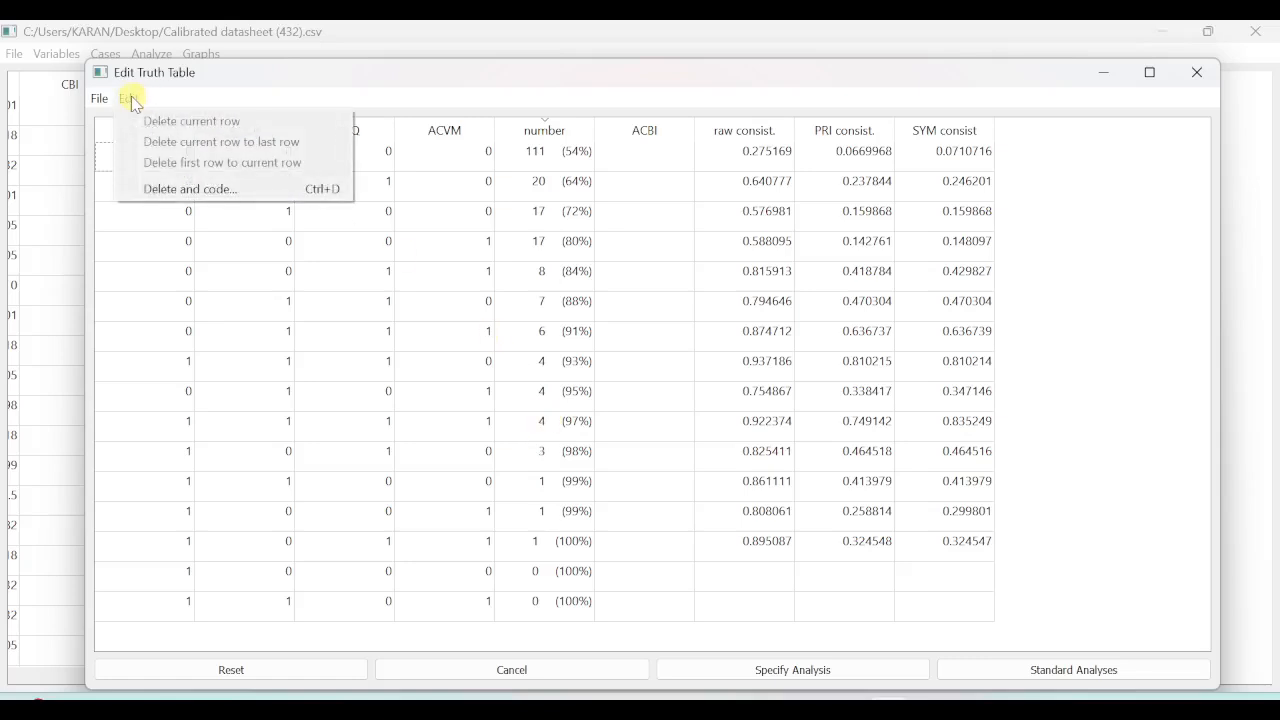
{"action": "left_click", "coordinate": [227, 194]}
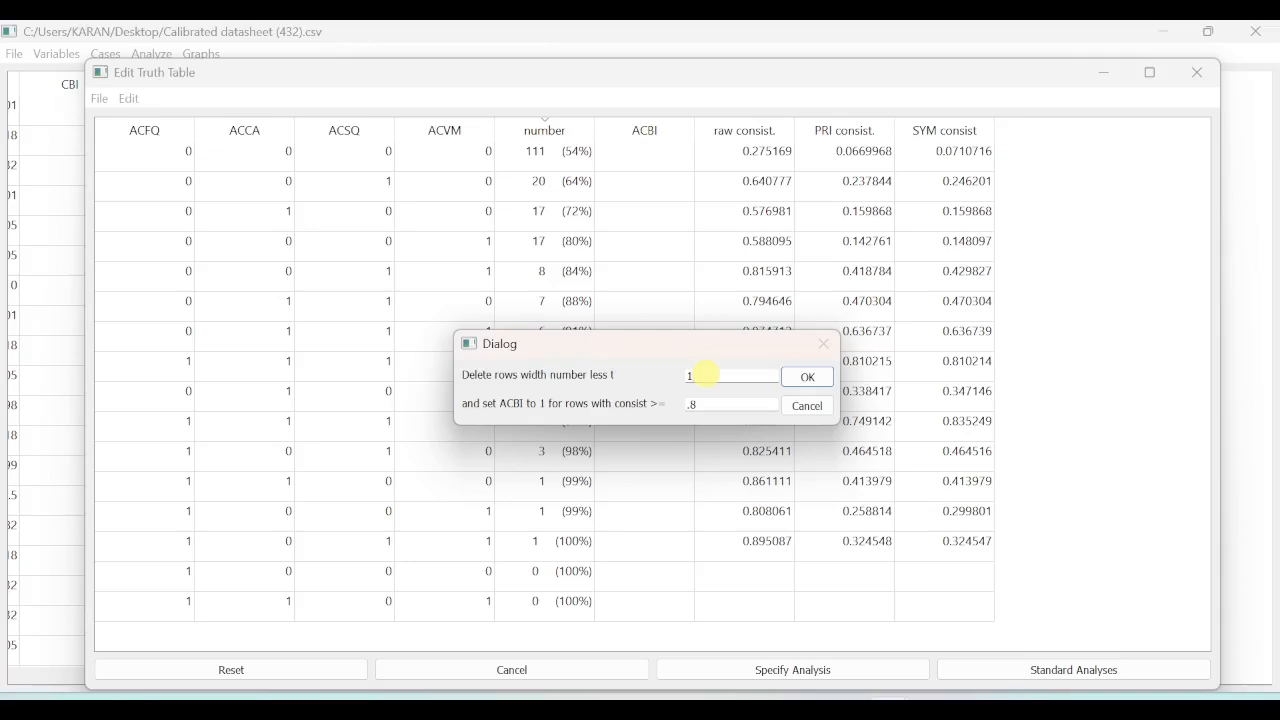
{"action": "key", "text": "BackSpace"}
{"action": "type", "text": "3"}
{"action": "double_click", "coordinate": [700, 372]}
{"action": "key", "text": "BackSpace"}
{"action": "type", "text": "75"}
{"action": "left_click", "coordinate": [808, 377]}
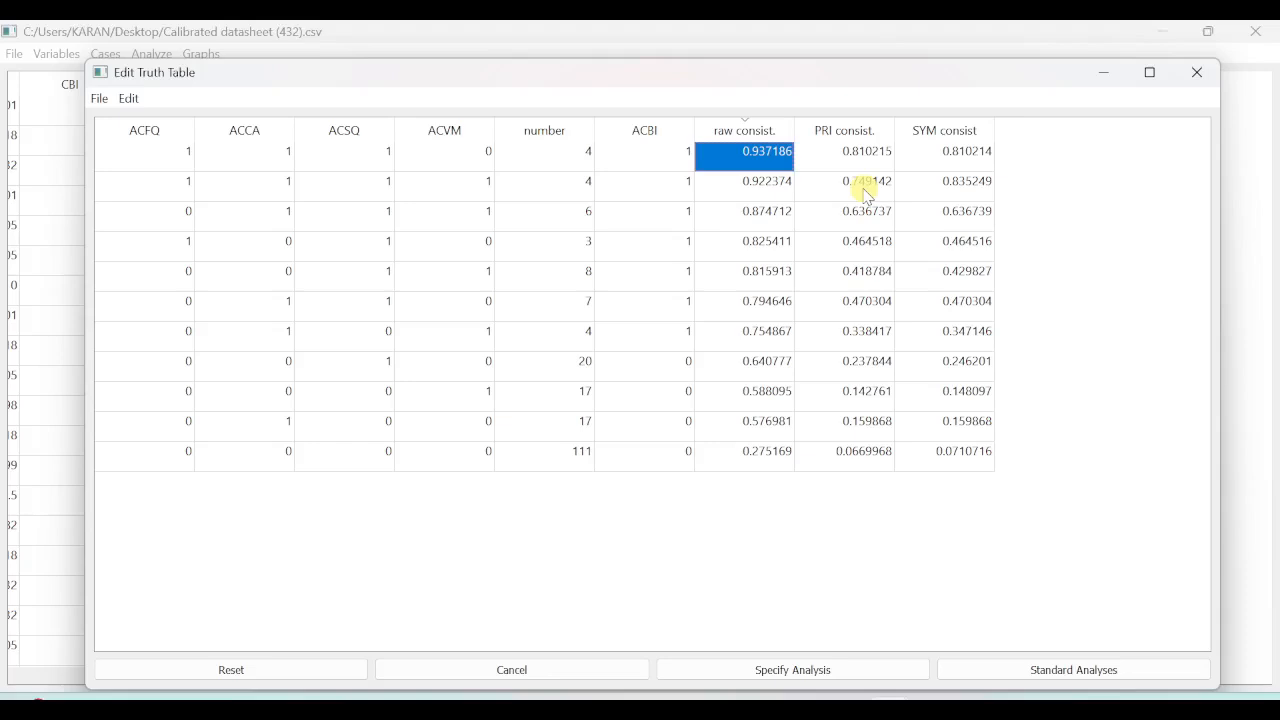
Examine the ACBI coding row by row and compare it with raw consistency, sorting that column ascending and then back to descending.
{"action": "left_click", "coordinate": [662, 163]}
{"action": "left_click", "coordinate": [657, 181]}
{"action": "left_click", "coordinate": [653, 222]}
{"action": "left_click", "coordinate": [658, 245]}
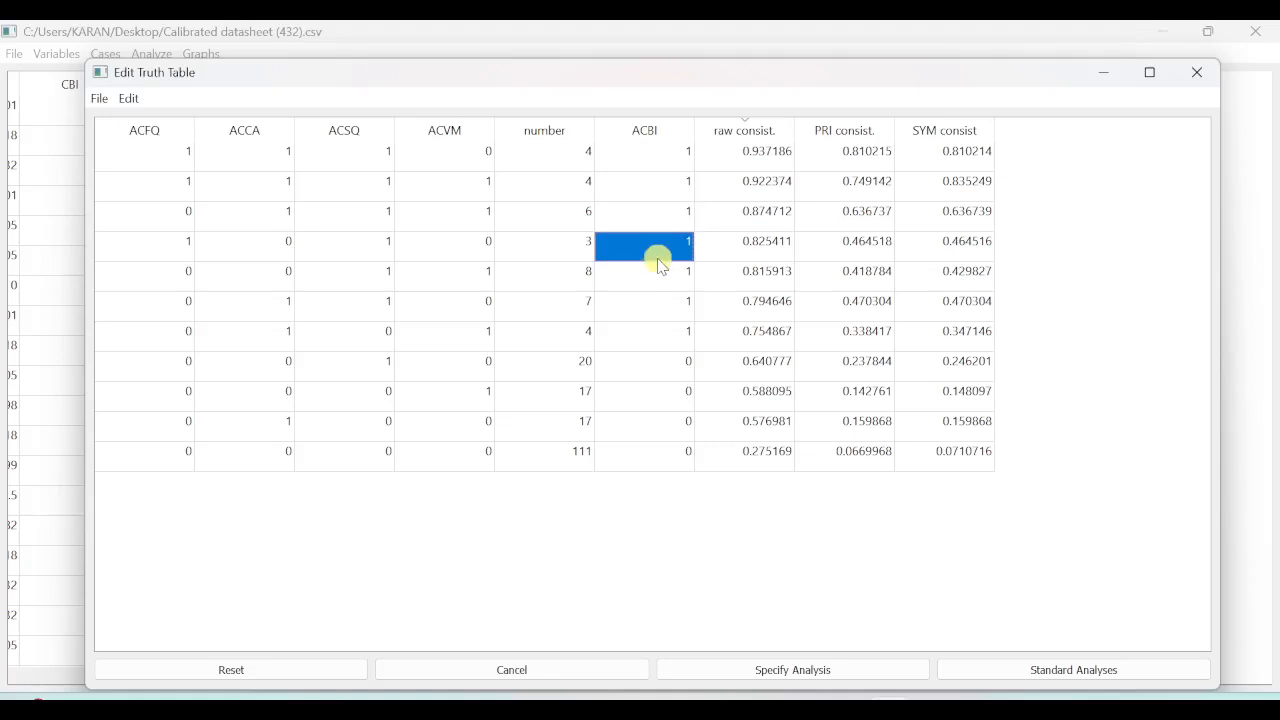
{"action": "left_click", "coordinate": [657, 280]}
{"action": "left_click", "coordinate": [655, 302]}
{"action": "left_click", "coordinate": [652, 332]}
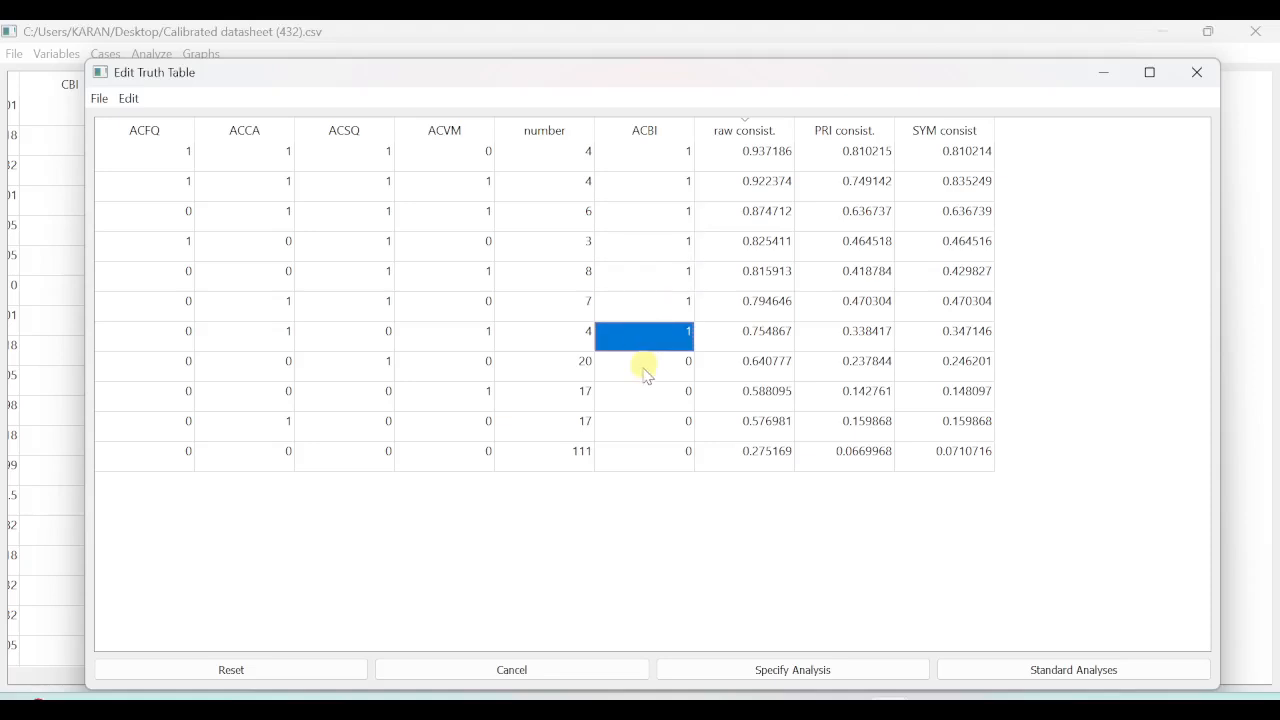
{"action": "left_click", "coordinate": [650, 362]}
{"action": "left_click", "coordinate": [652, 418]}
{"action": "left_click", "coordinate": [658, 393]}
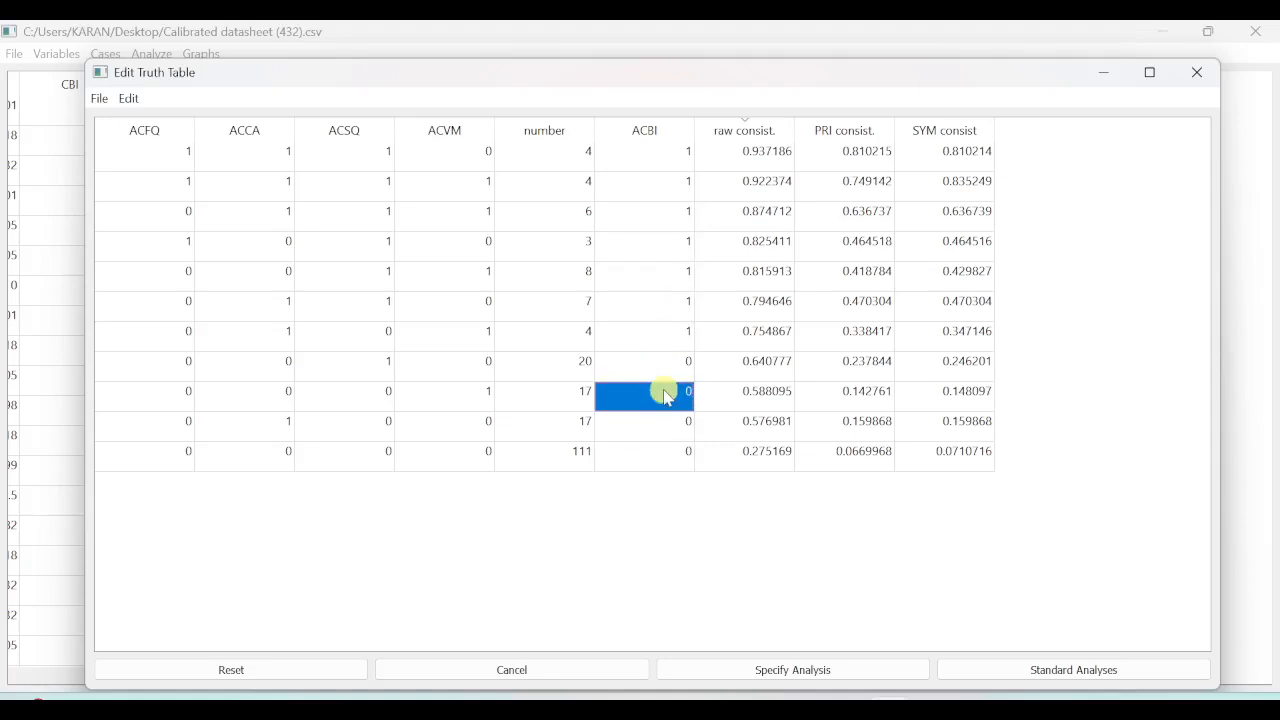
{"action": "left_click", "coordinate": [663, 452]}
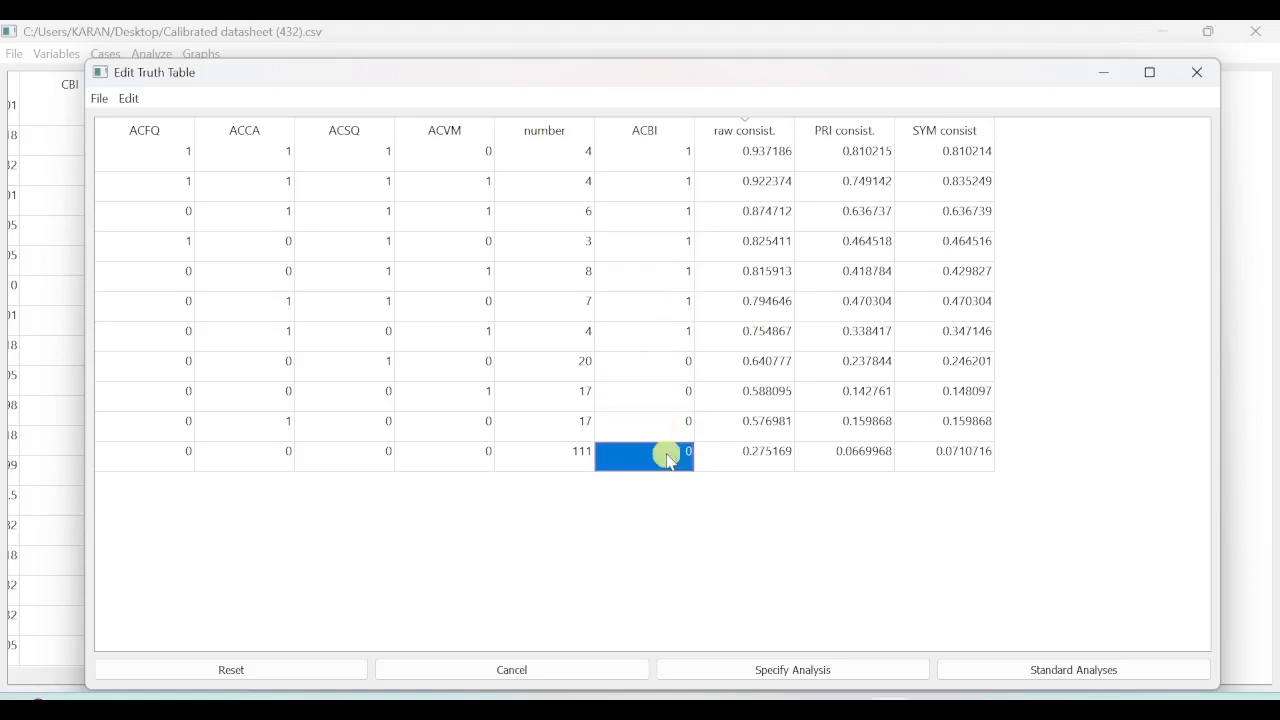
{"action": "left_click", "coordinate": [749, 128]}
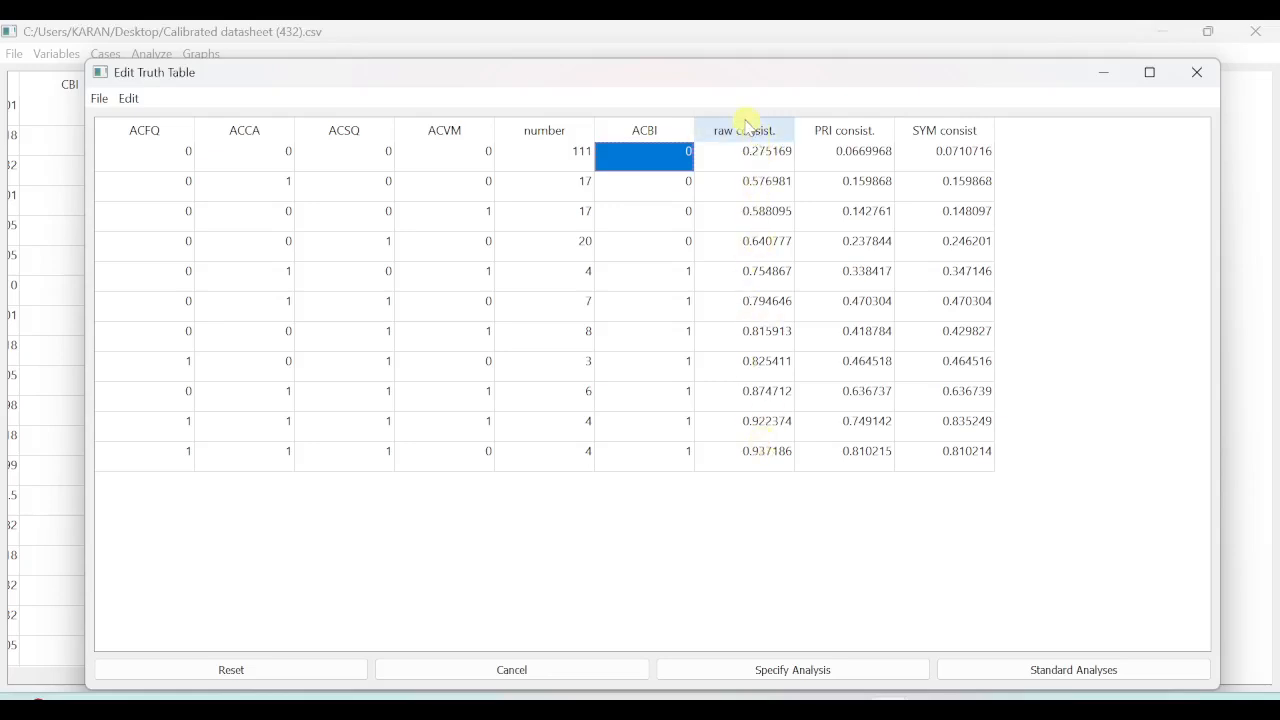
{"action": "left_click", "coordinate": [749, 128]}
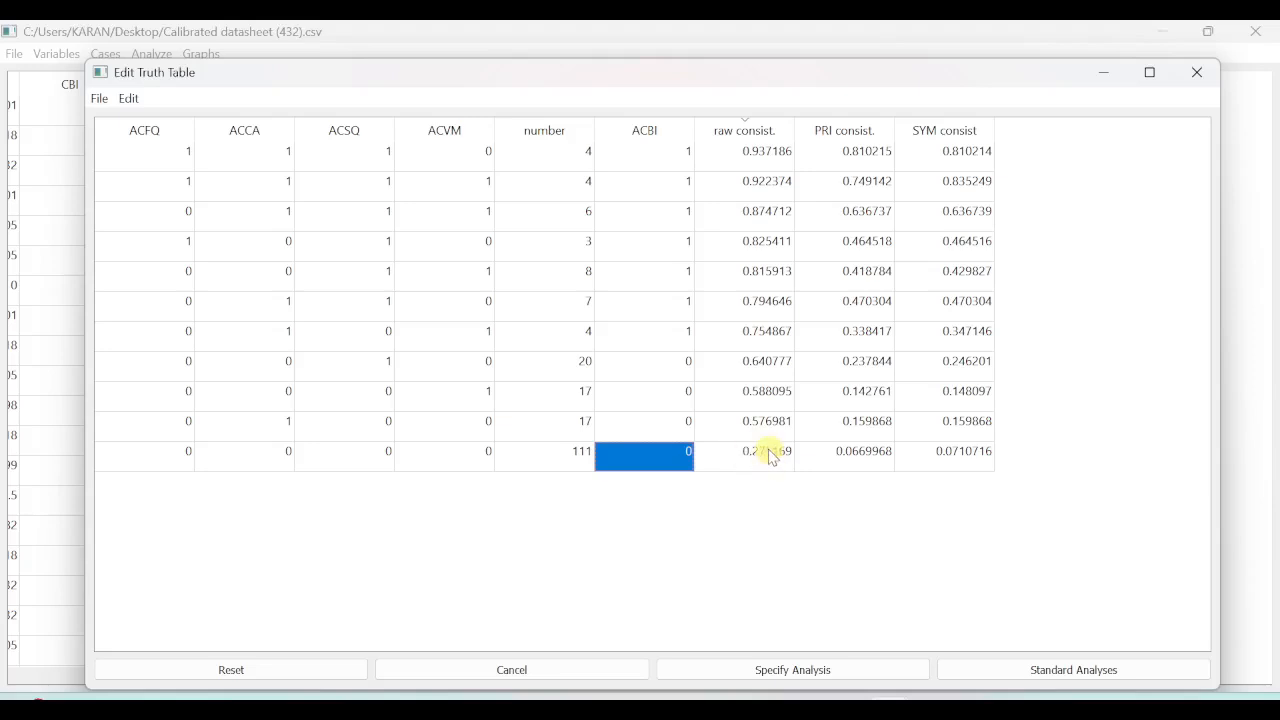
Run the standard analyses with ACFQ, ACCA, ACSQ and ACVM all contributing to ACBI as Present or Absent.
{"action": "left_click", "coordinate": [1110, 673]}
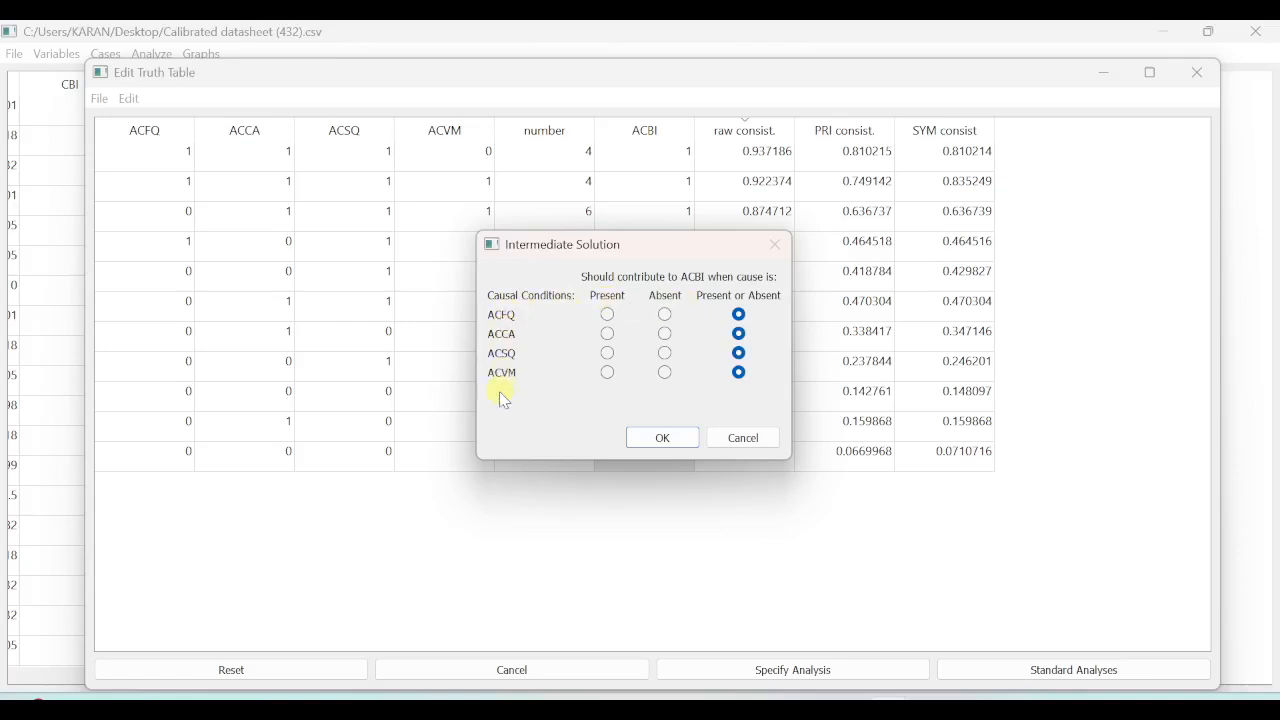
{"action": "left_click", "coordinate": [738, 314]}
{"action": "left_click", "coordinate": [671, 437]}
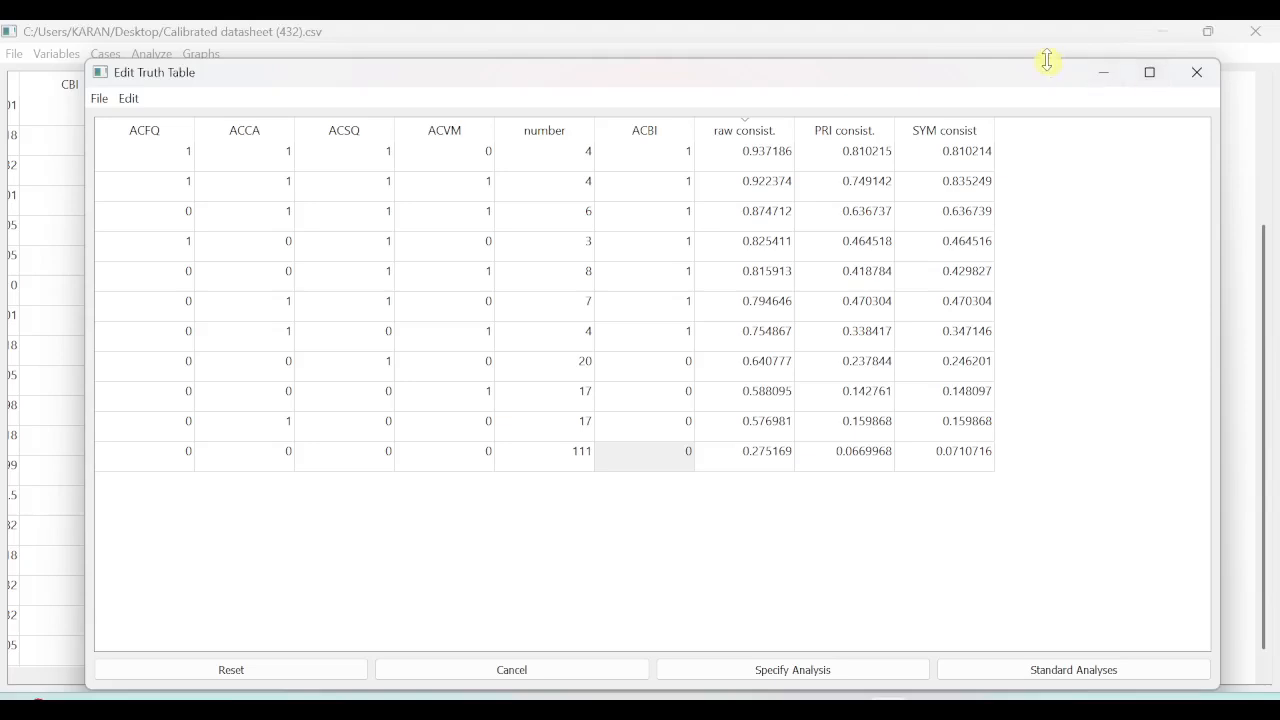
Shrink the Edit Truth Table window and move it over the data sheet to uncover the analysis output.
{"action": "left_click_drag", "start_coordinate": [1047, 60], "coordinate": [1051, 255]}
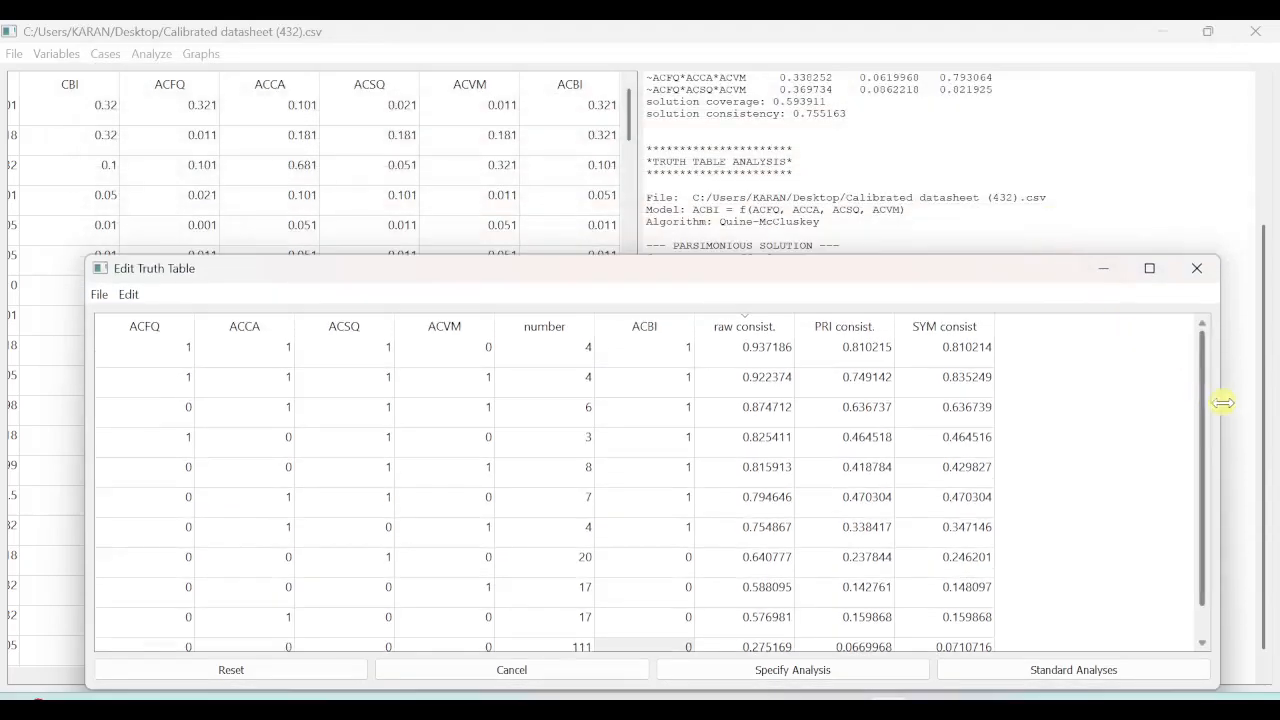
{"action": "left_click_drag", "start_coordinate": [1220, 400], "coordinate": [445, 390]}
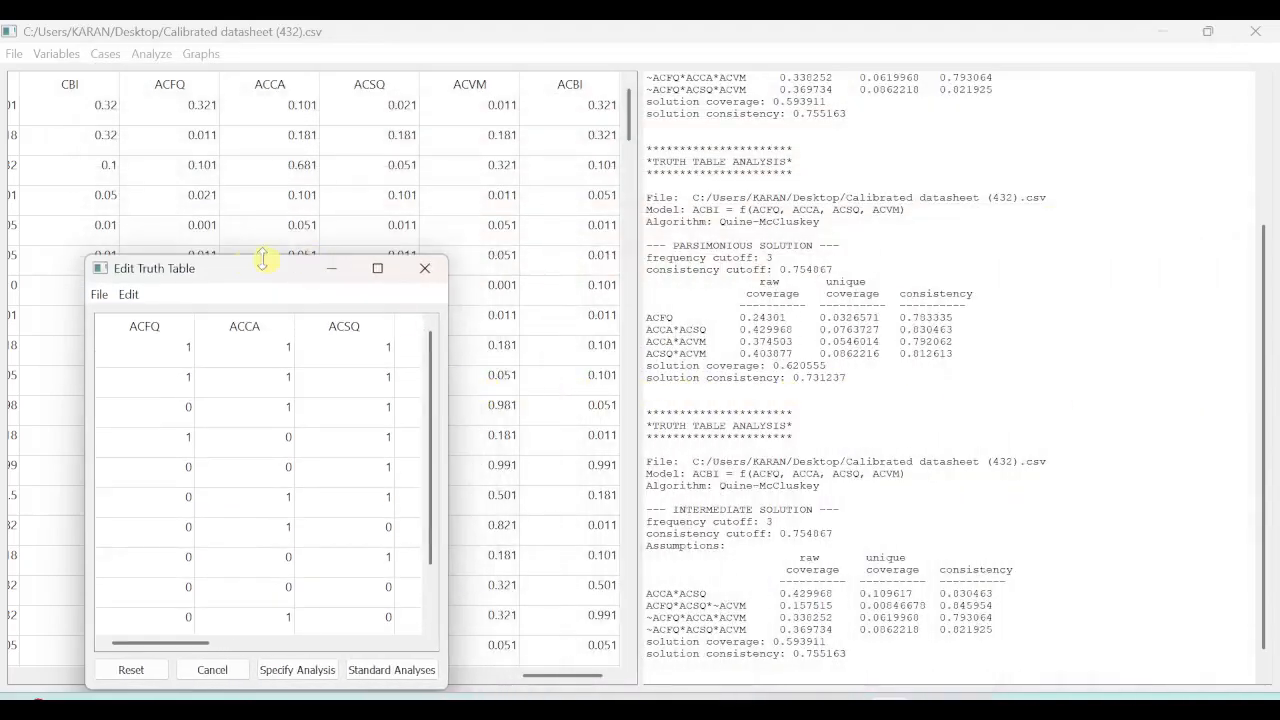
{"action": "left_click_drag", "start_coordinate": [248, 266], "coordinate": [237, 140]}
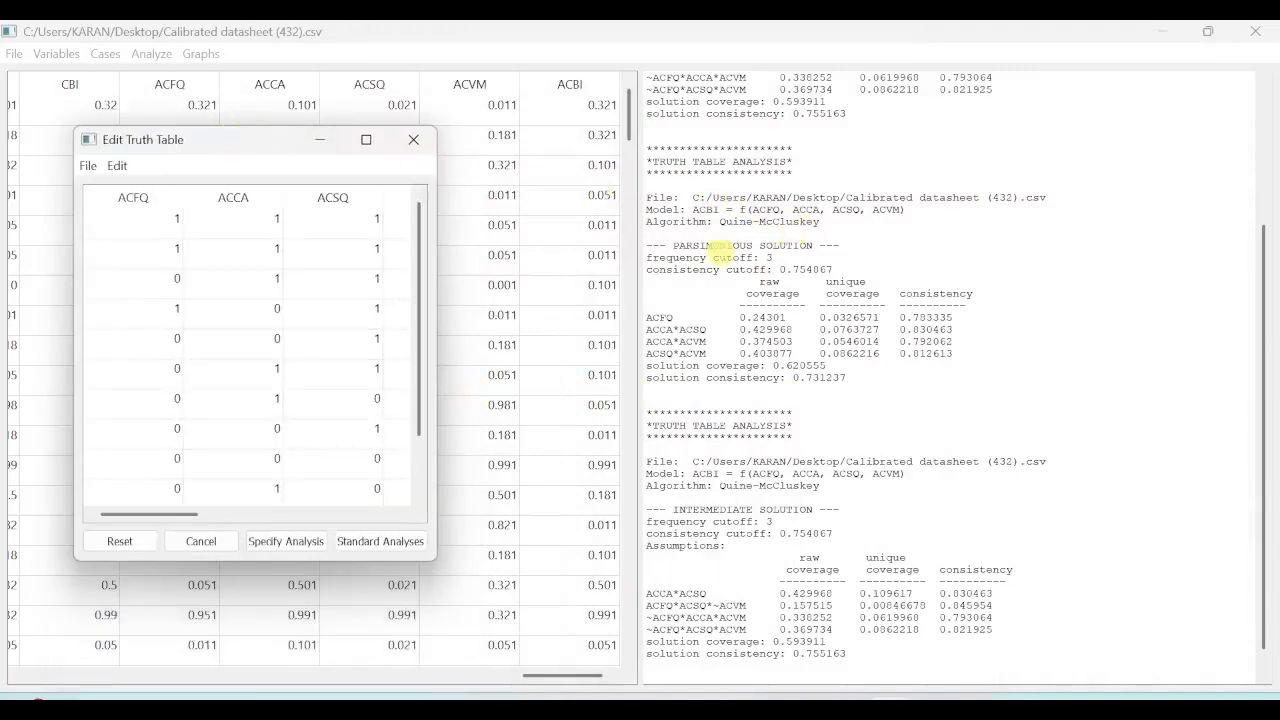
Review the complex, parsimonious and intermediate solutions in the analysis output, highlighting each solution's heading.
{"action": "left_click_drag", "start_coordinate": [651, 161], "coordinate": [801, 160]}
{"action": "scroll", "coordinate": [740, 249], "scroll_direction": "up", "scroll_amount": 4}
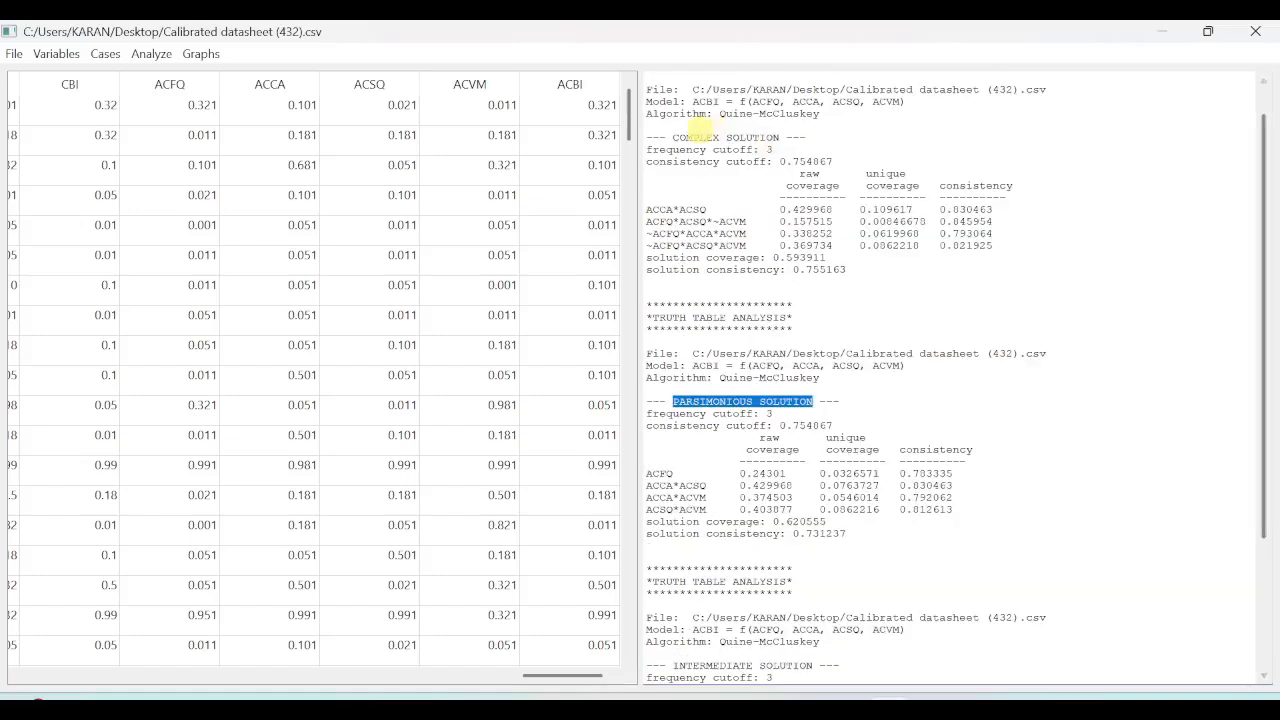
{"action": "left_click", "coordinate": [680, 137]}
{"action": "left_click_drag", "start_coordinate": [680, 137], "coordinate": [779, 137]}
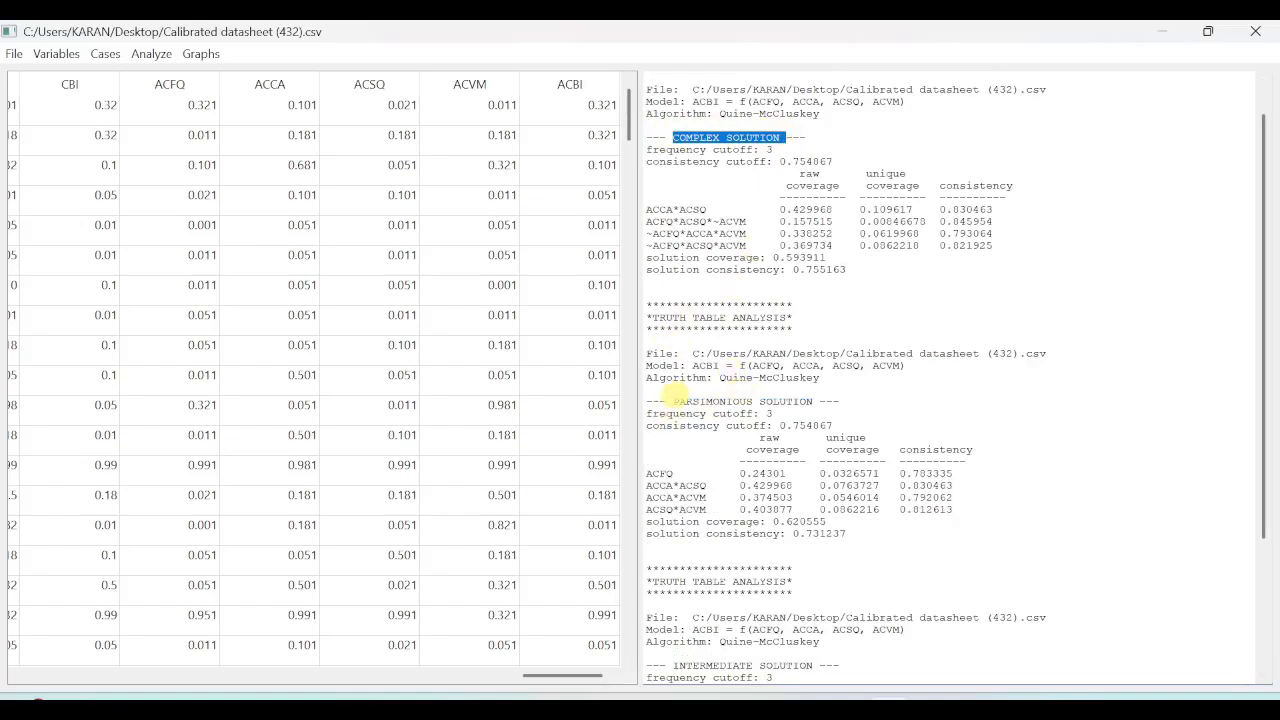
{"action": "left_click_drag", "start_coordinate": [672, 401], "coordinate": [822, 400]}
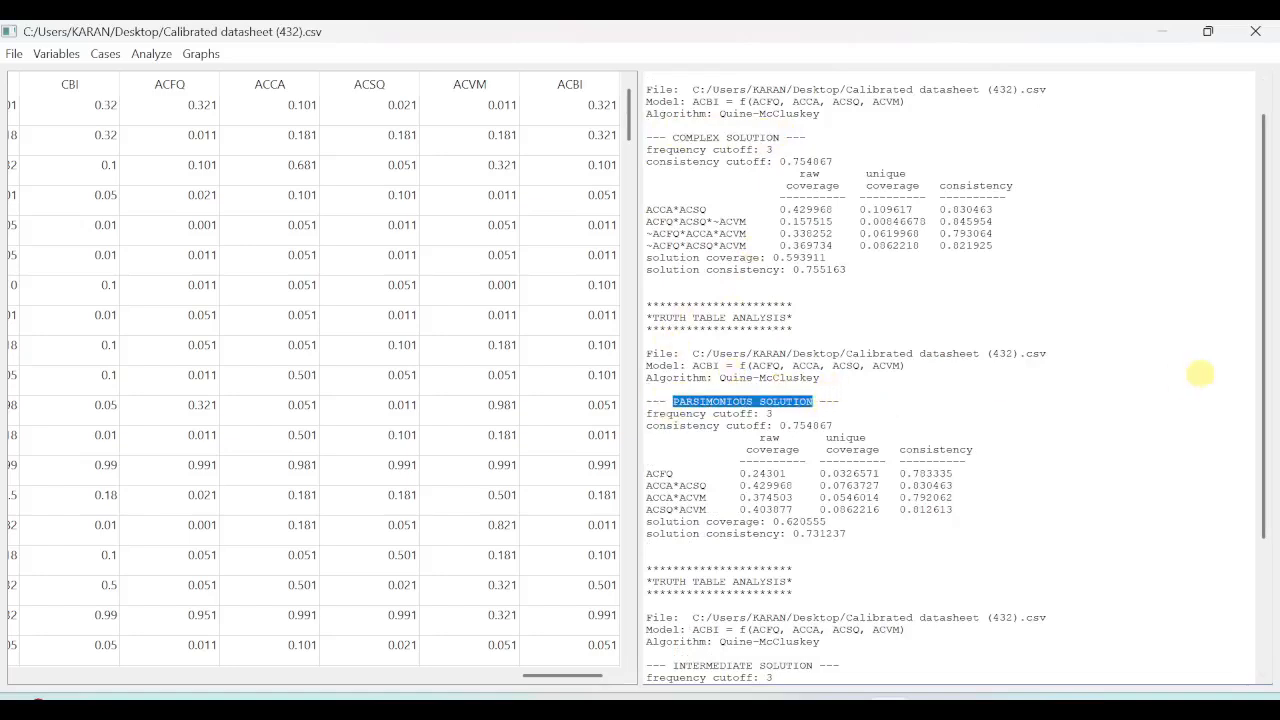
{"action": "left_click_drag", "start_coordinate": [1262, 360], "coordinate": [1267, 495]}
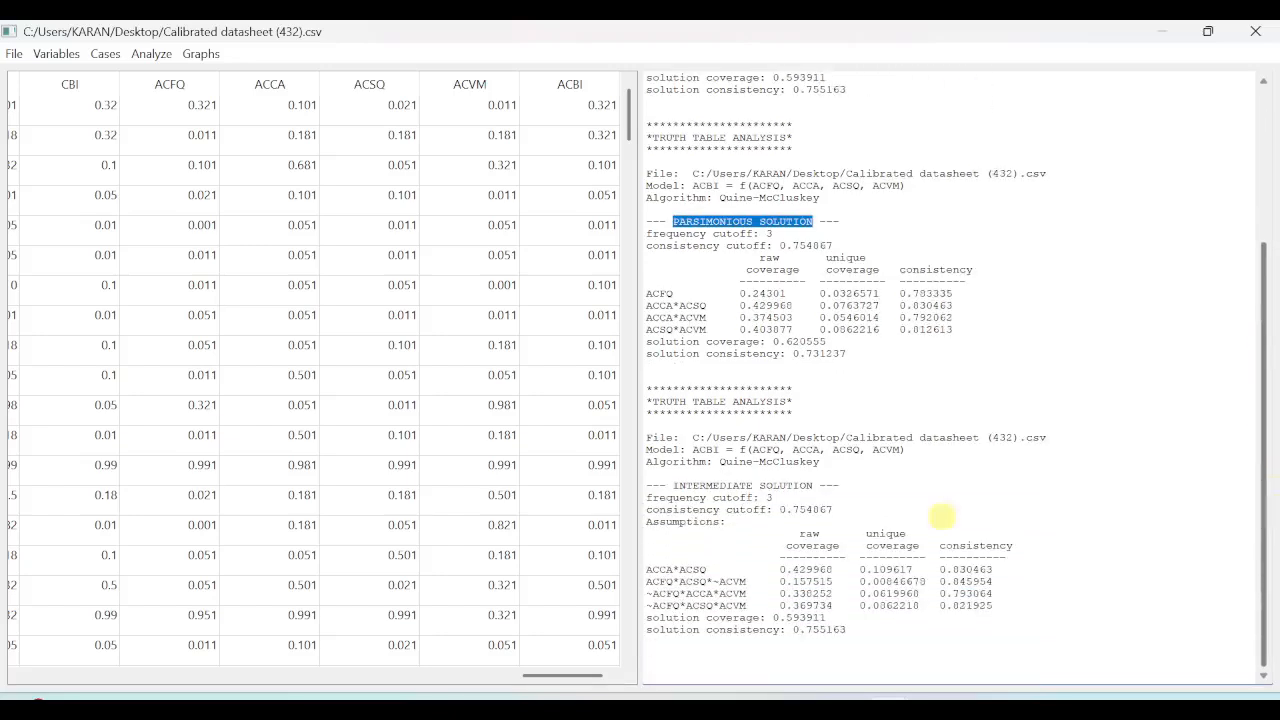
{"action": "left_click", "coordinate": [672, 485]}
{"action": "left_click_drag", "start_coordinate": [668, 484], "coordinate": [822, 485]}
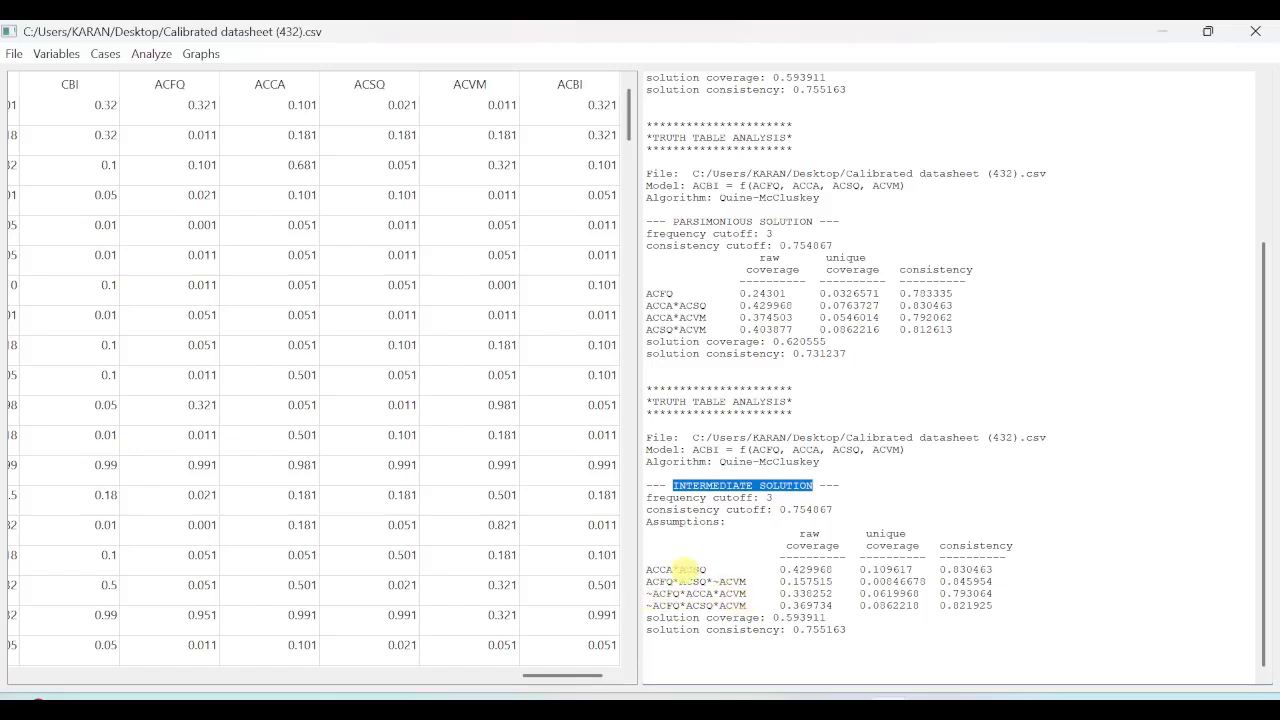
Copy the intermediate solution's configurations with their coverage and consistency values, including the overall solution coverage and consistency lines.
{"action": "left_click", "coordinate": [676, 568]}
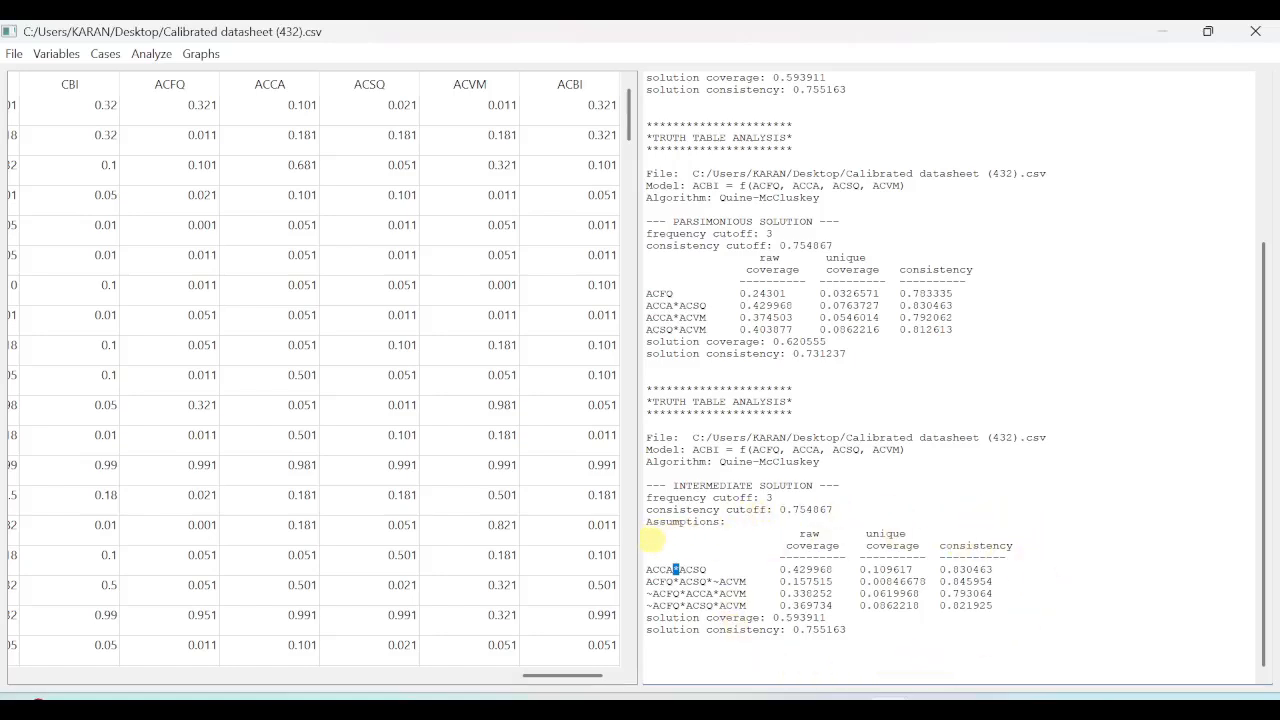
{"action": "left_click_drag", "start_coordinate": [650, 541], "coordinate": [805, 569]}
{"action": "left_click_drag", "start_coordinate": [660, 533], "coordinate": [865, 630]}
{"action": "right_click", "coordinate": [736, 572]}
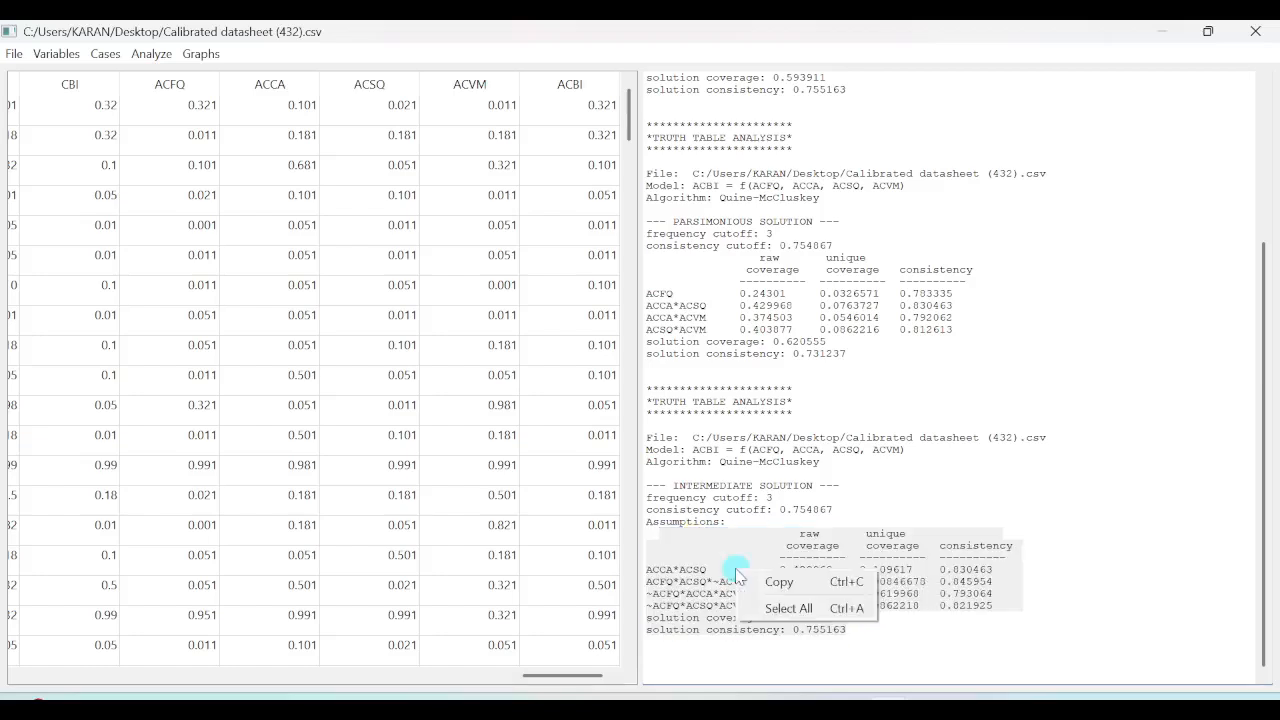
{"action": "left_click", "coordinate": [776, 583]}
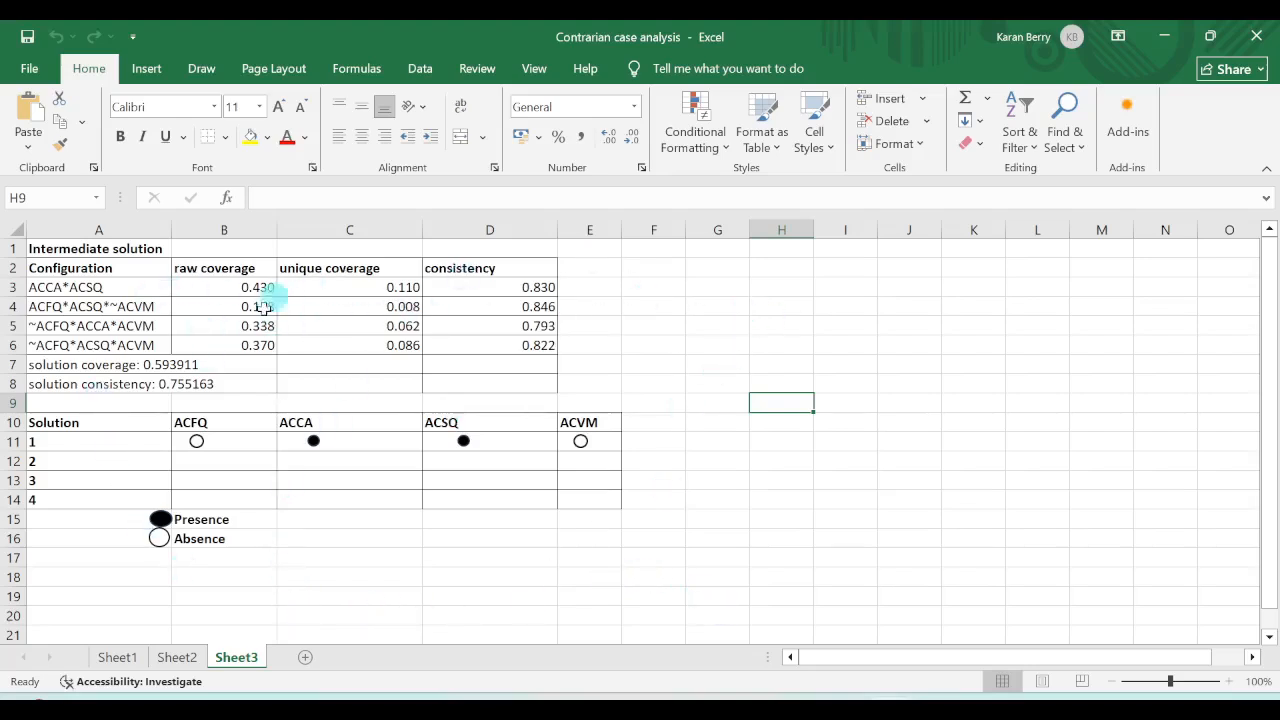
Paste the copied intermediate solution output into Sheet3 of the Contrarian case analysis workbook, starting at cell G2.
{"action": "left_click", "coordinate": [733, 268]}
{"action": "right_click", "coordinate": [734, 269]}
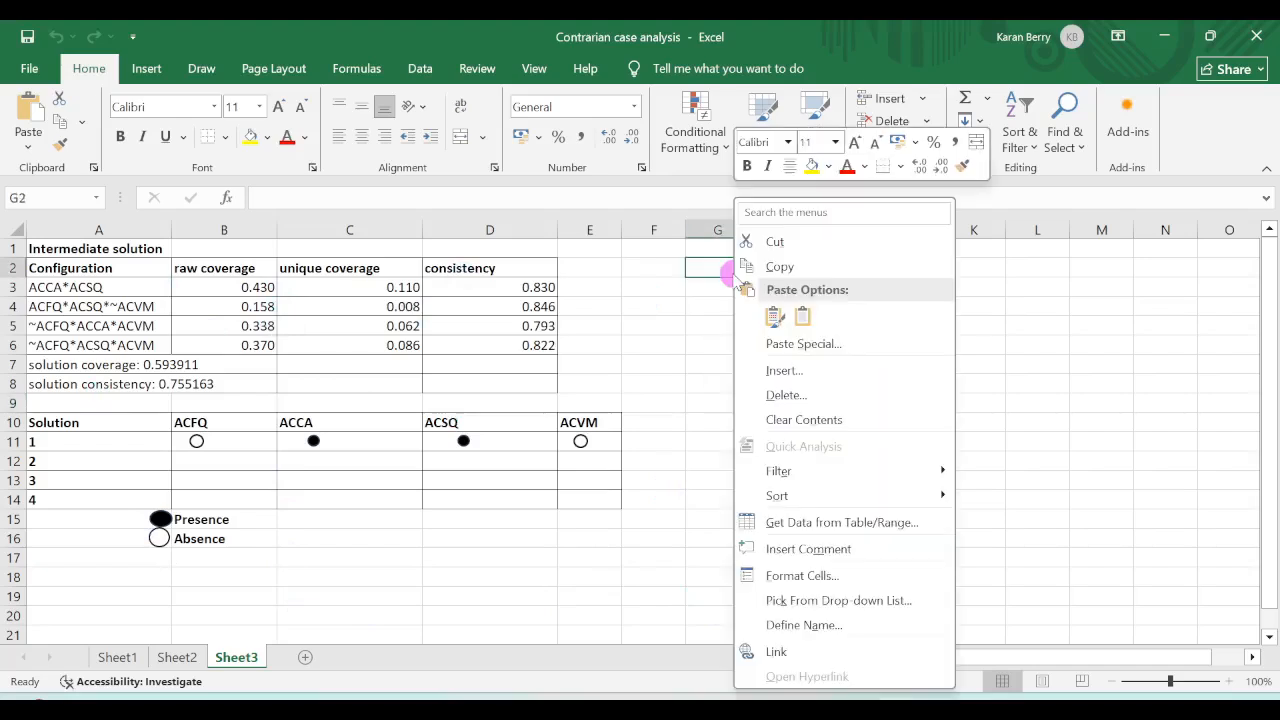
{"action": "left_click", "coordinate": [785, 320]}
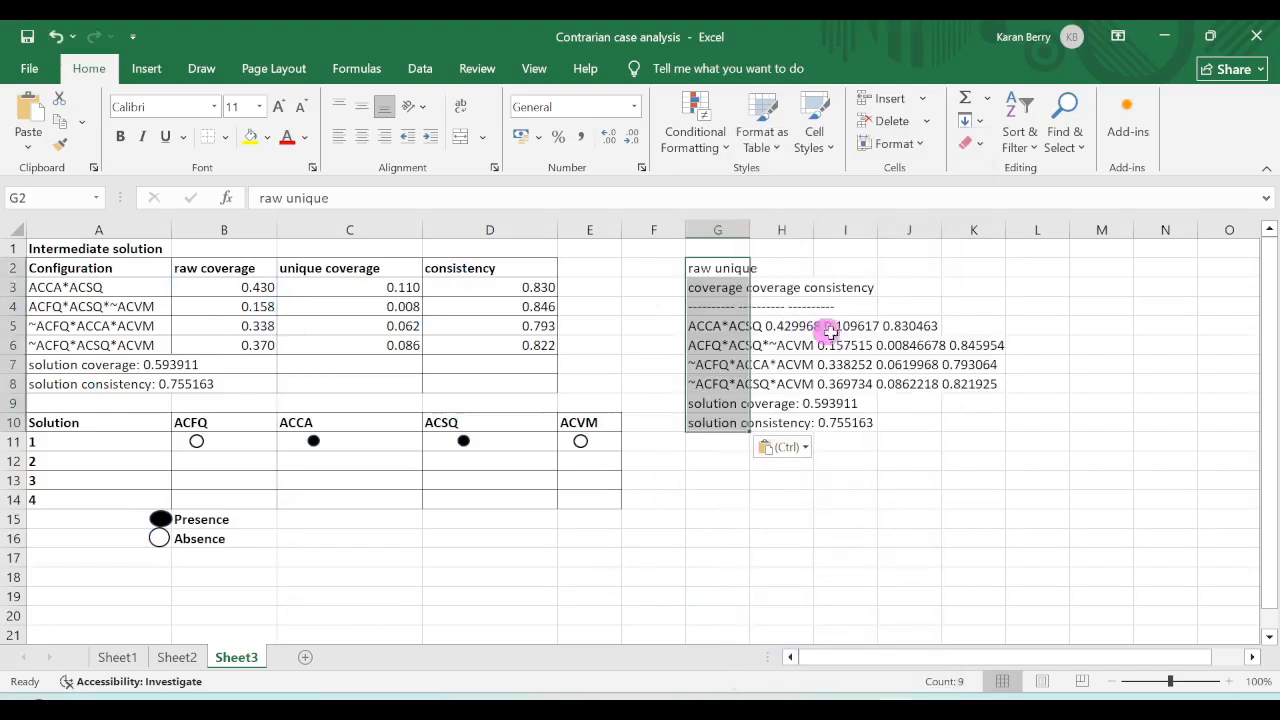
{"action": "left_click", "coordinate": [1074, 331]}
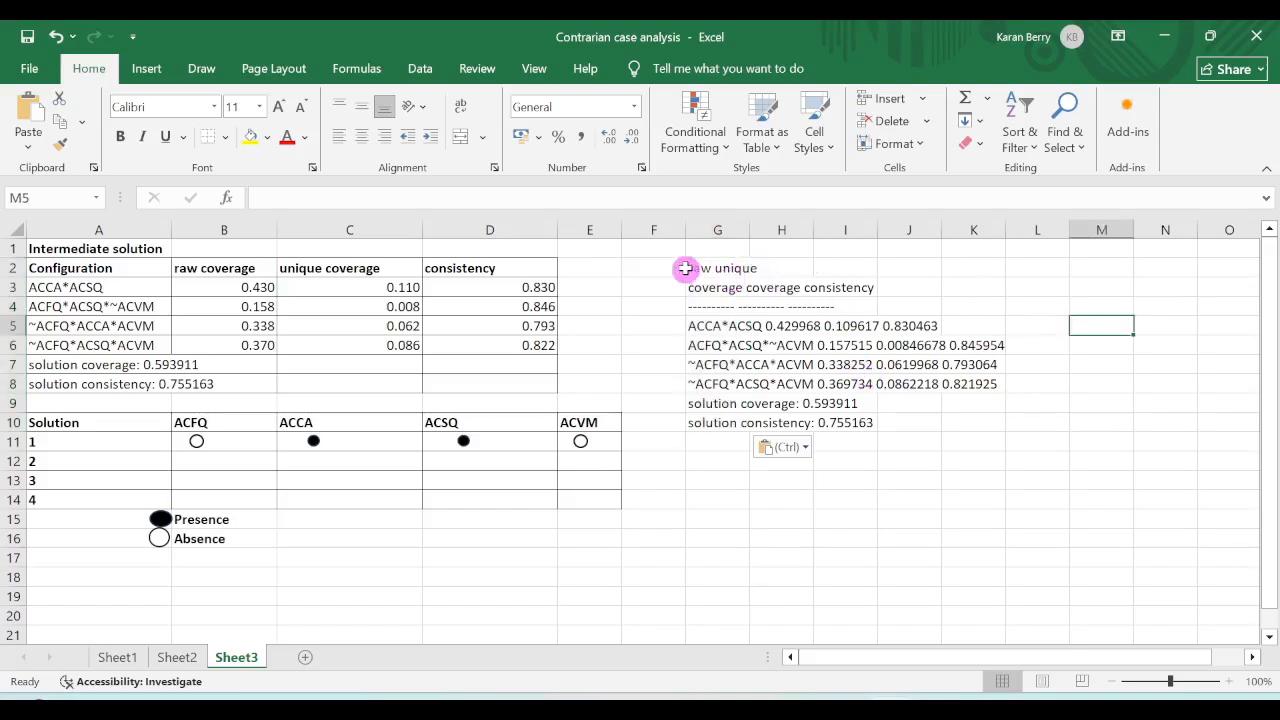
Compare the pasted output in G2:K10 with the formatted table in A2:D8, and match its configurations to solution rows 1 and 2.
{"action": "left_click_drag", "start_coordinate": [691, 266], "coordinate": [975, 410]}
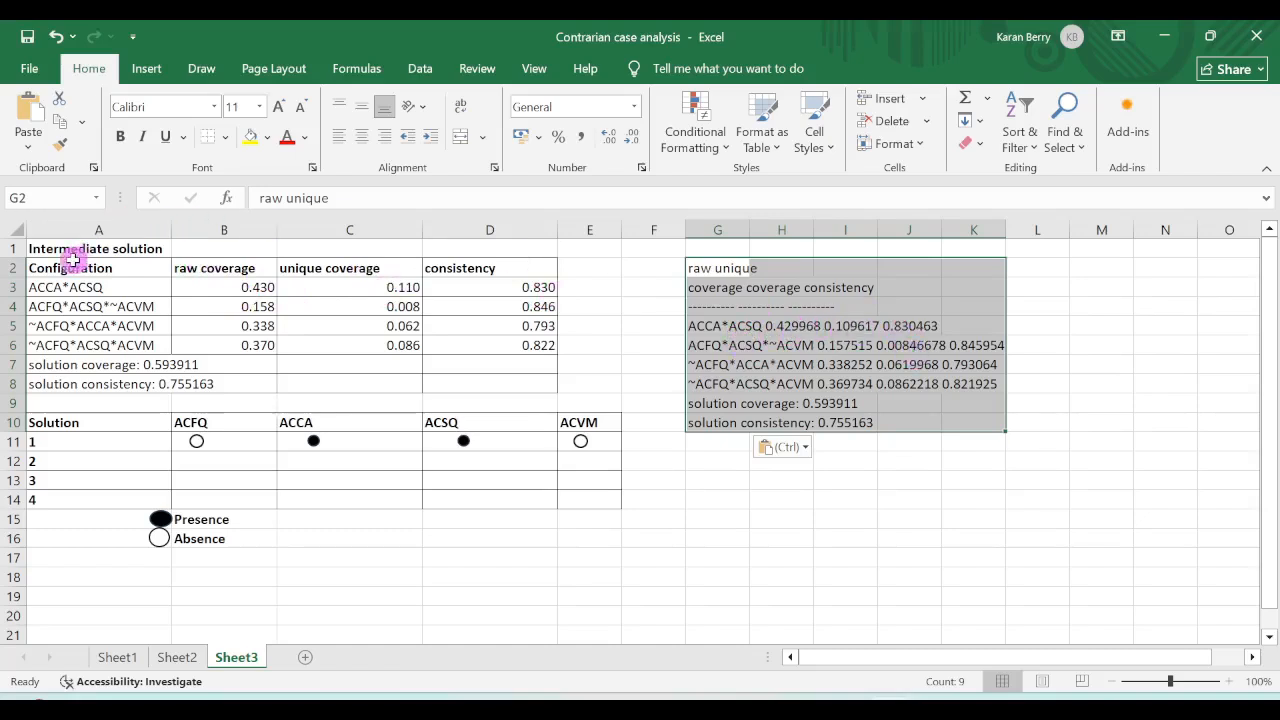
{"action": "left_click_drag", "start_coordinate": [48, 262], "coordinate": [490, 383]}
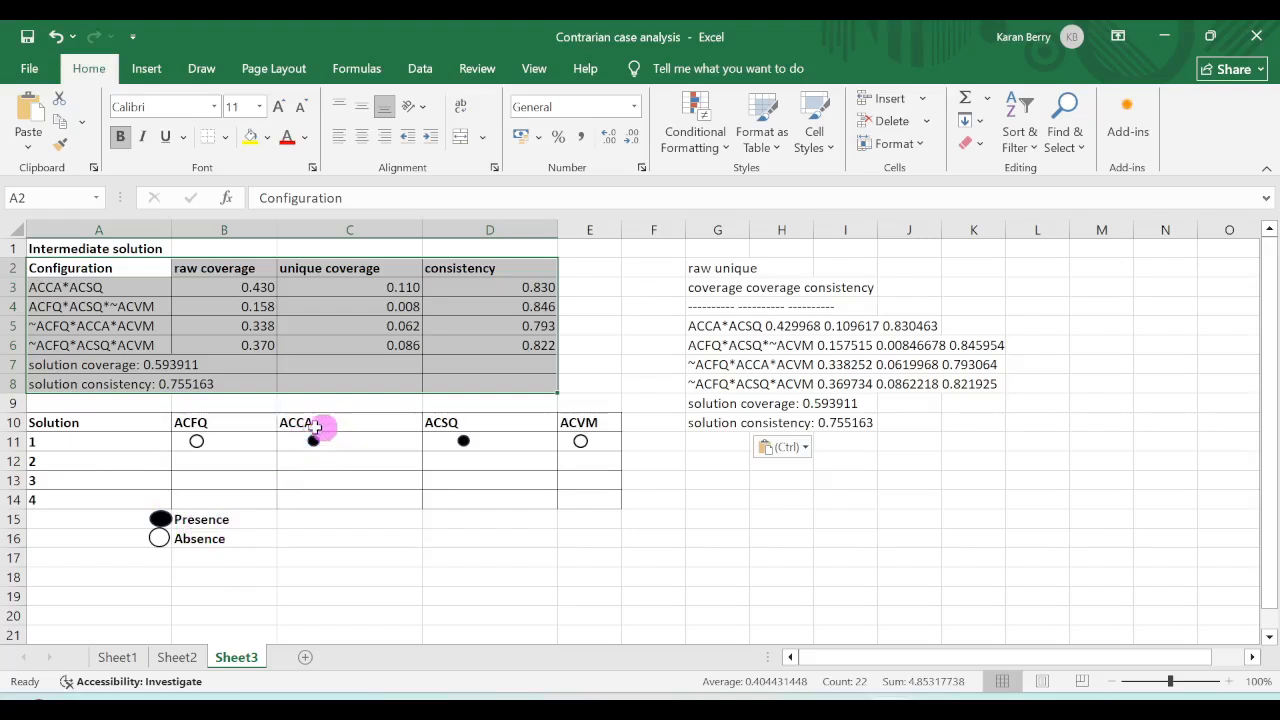
{"action": "mouse_move", "coordinate": [327, 427]}
{"action": "left_mouse_down"}
{"action": "mouse_move", "coordinate": [306, 440]}
{"action": "mouse_move", "coordinate": [317, 447]}
{"action": "left_mouse_up"}
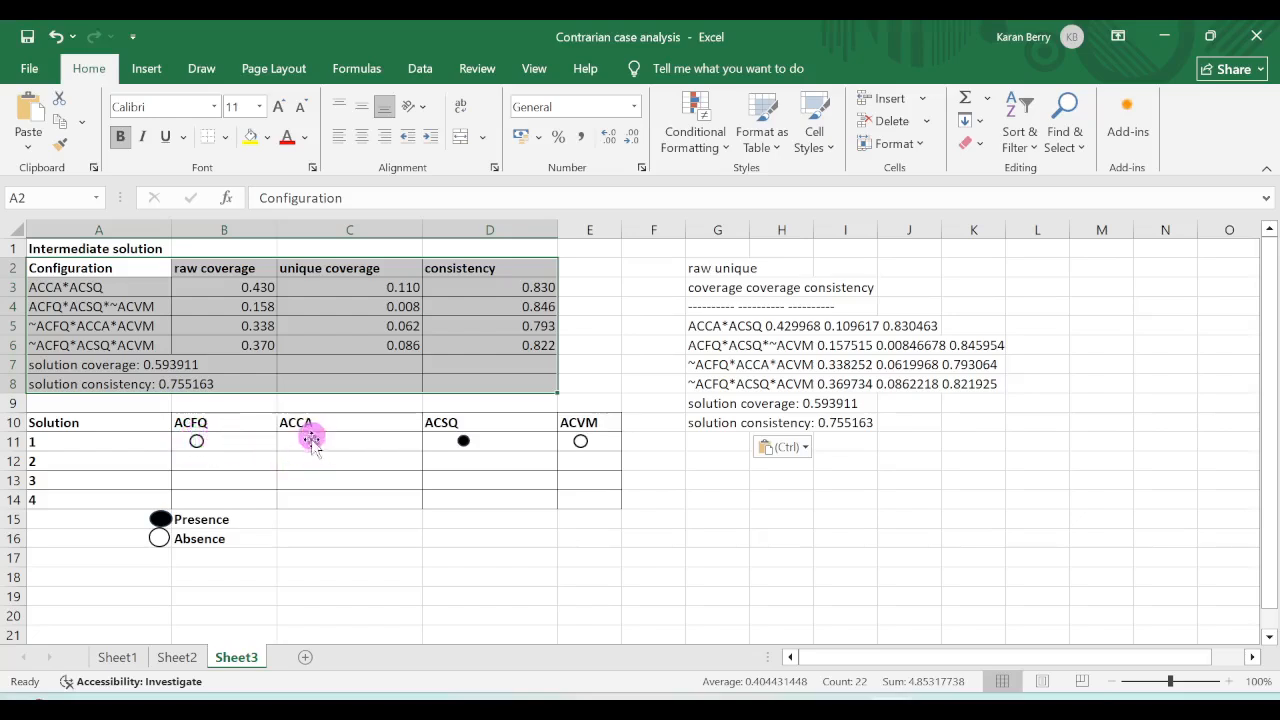
{"action": "left_click", "coordinate": [50, 287]}
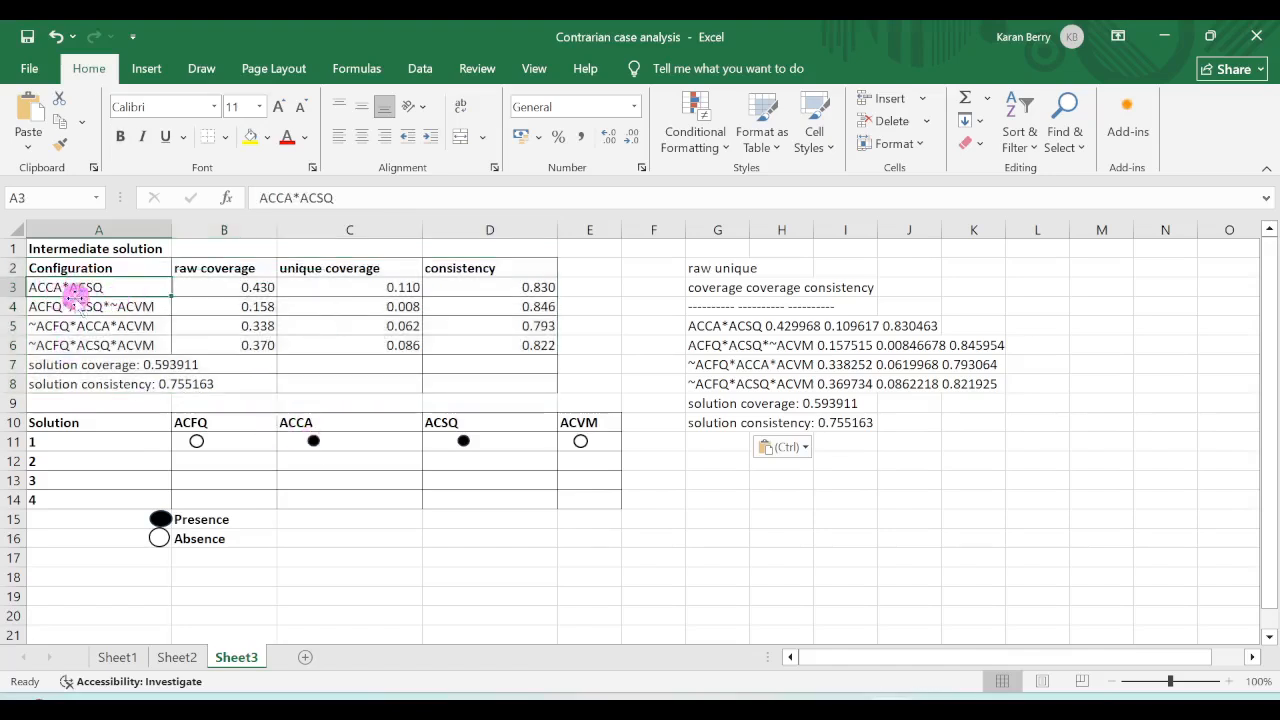
{"action": "left_click", "coordinate": [52, 441]}
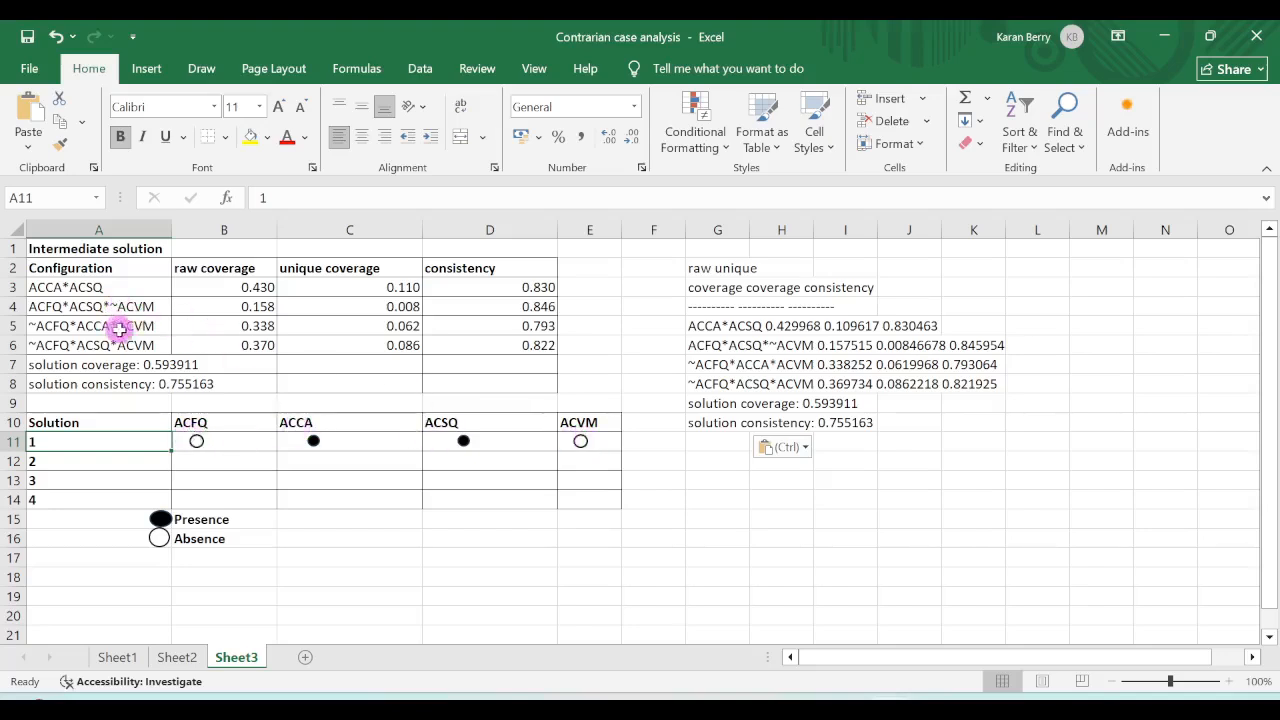
{"action": "left_click", "coordinate": [72, 461]}
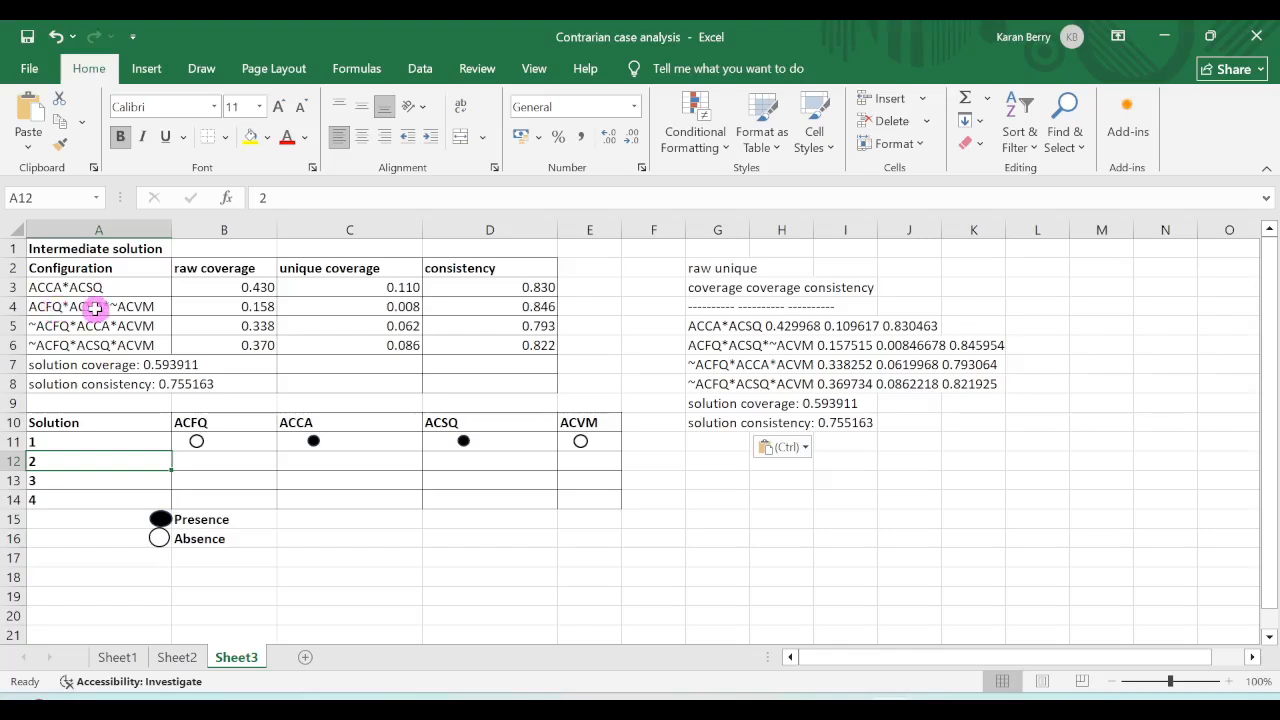
Copy the filled presence circle from solution 1's ACCA cell into solution 2's ACFQ cell and enlarge it slightly.
{"action": "left_click", "coordinate": [314, 440]}
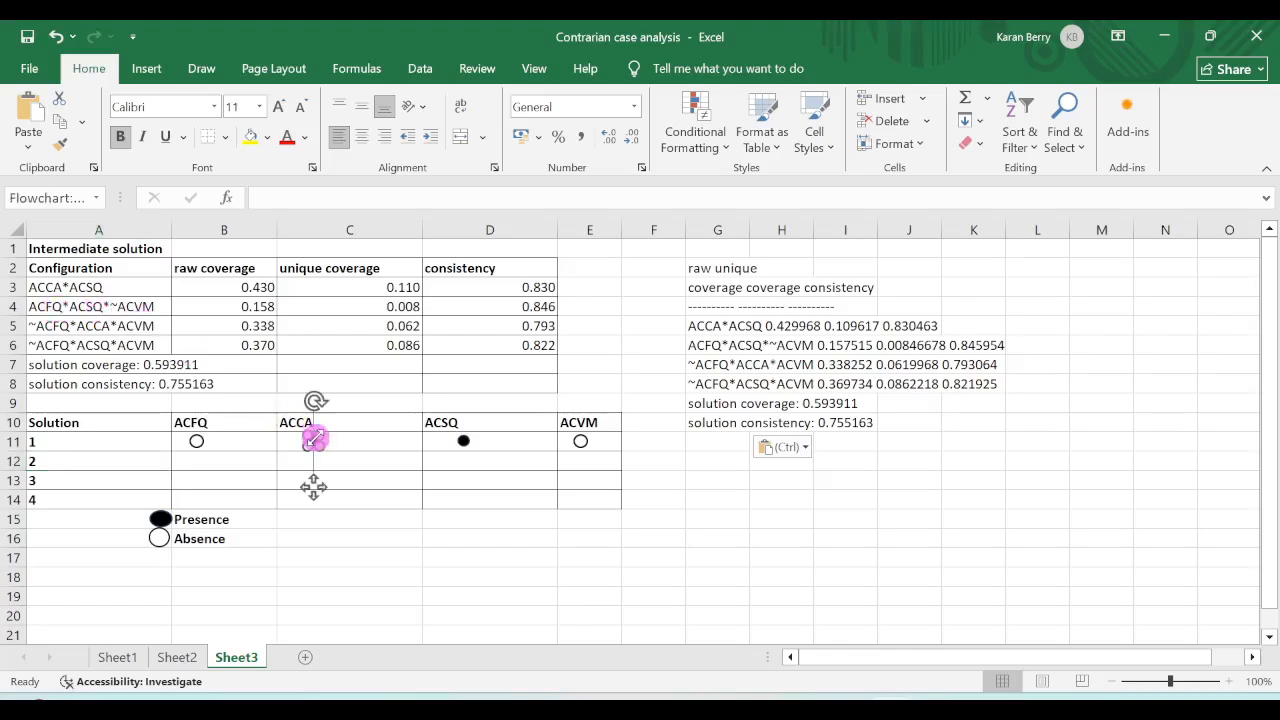
{"action": "right_click", "coordinate": [314, 440]}
{"action": "left_click", "coordinate": [380, 318]}
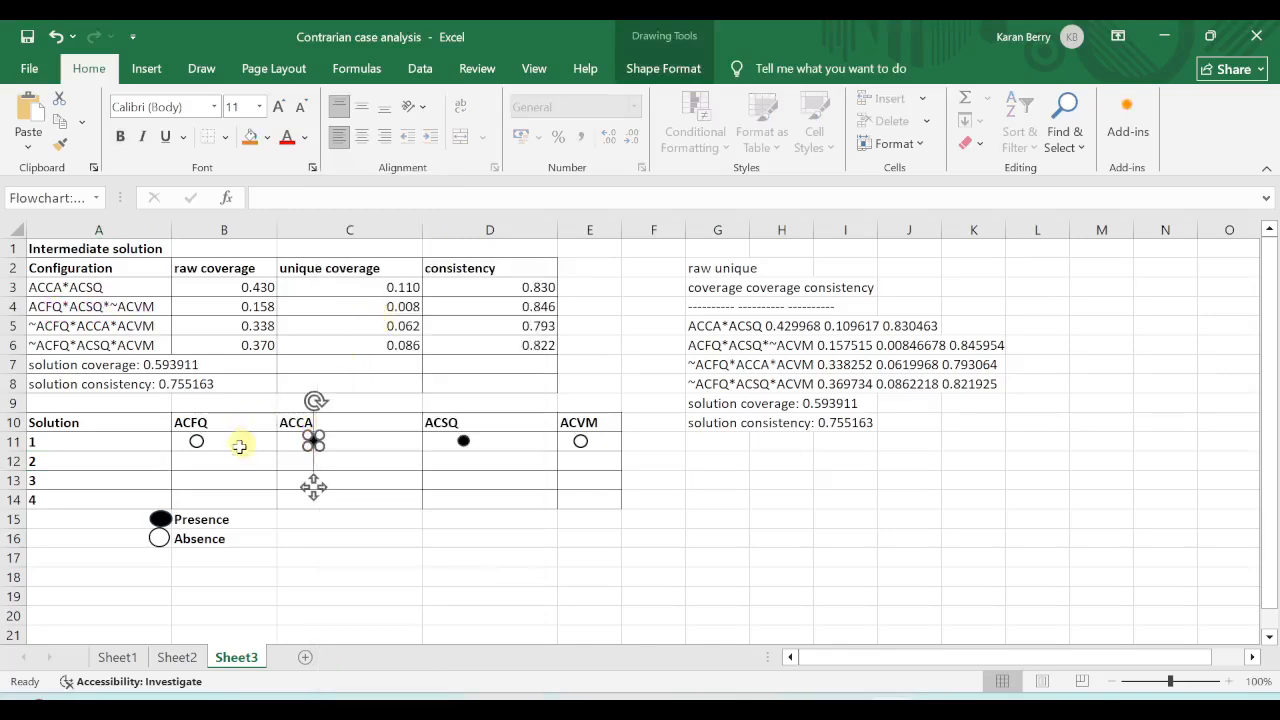
{"action": "left_click", "coordinate": [203, 461]}
{"action": "right_click", "coordinate": [203, 461]}
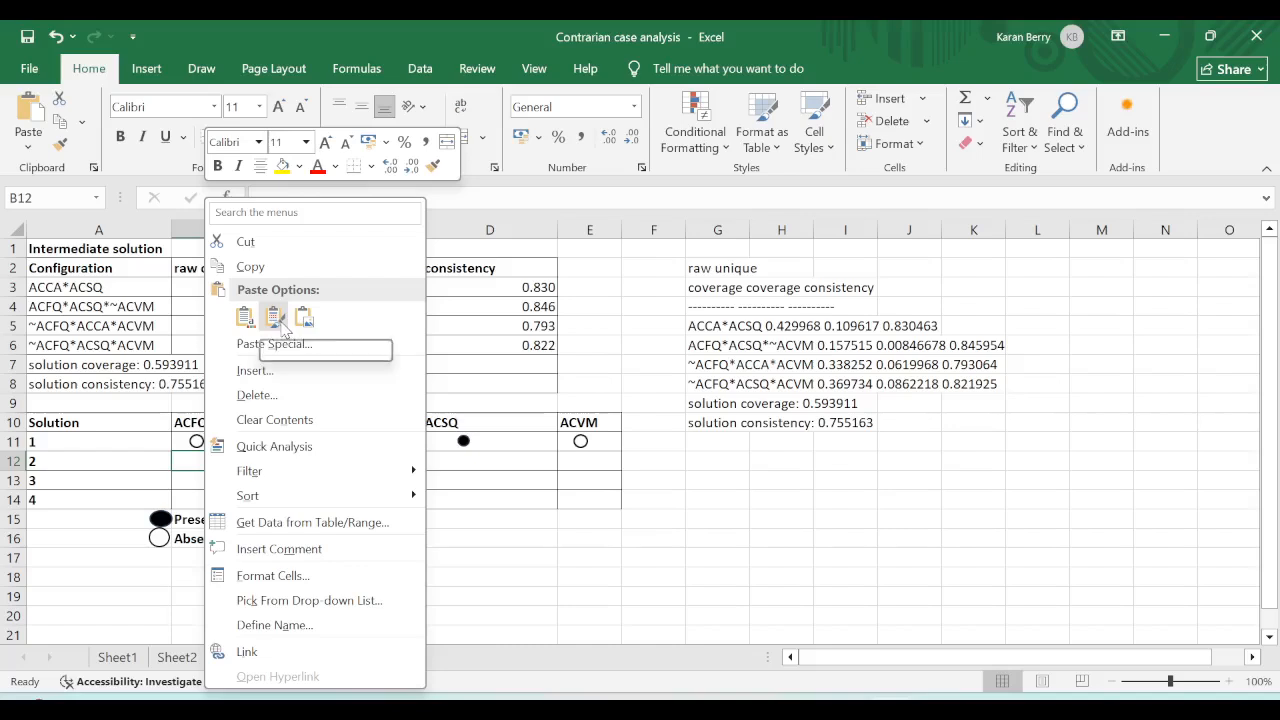
{"action": "left_click", "coordinate": [246, 318]}
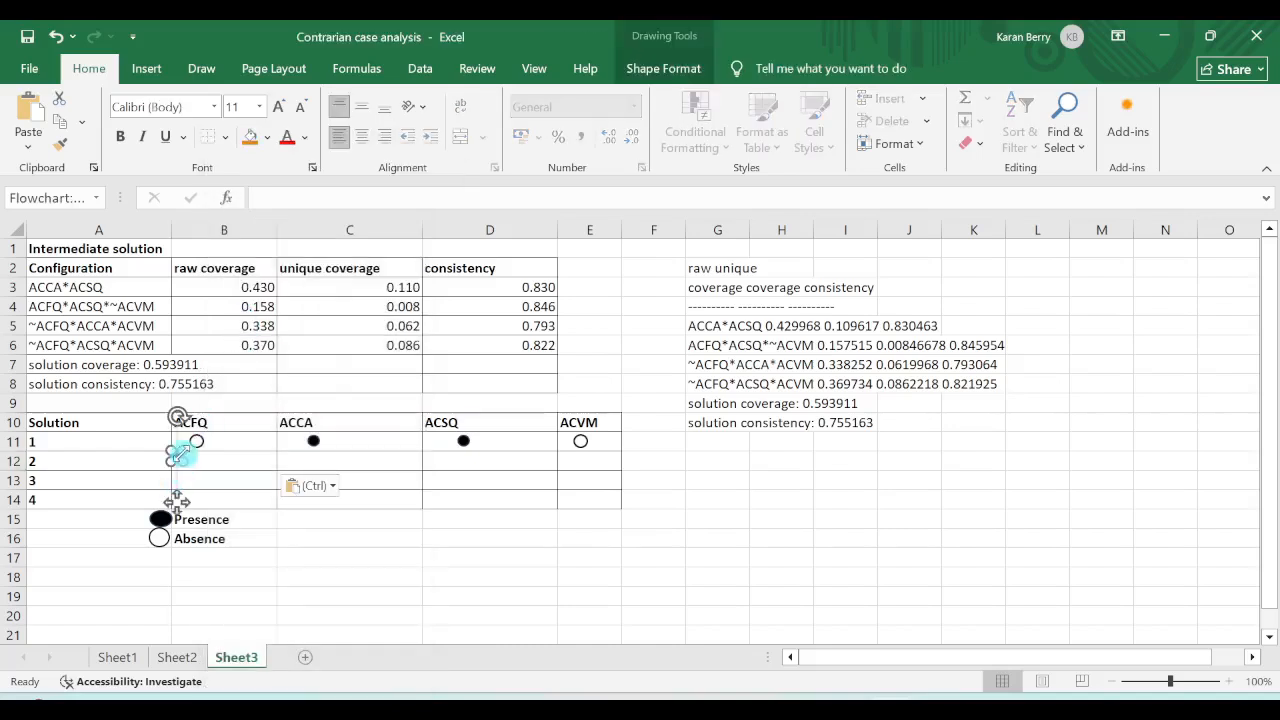
{"action": "left_click_drag", "start_coordinate": [181, 462], "coordinate": [185, 465]}
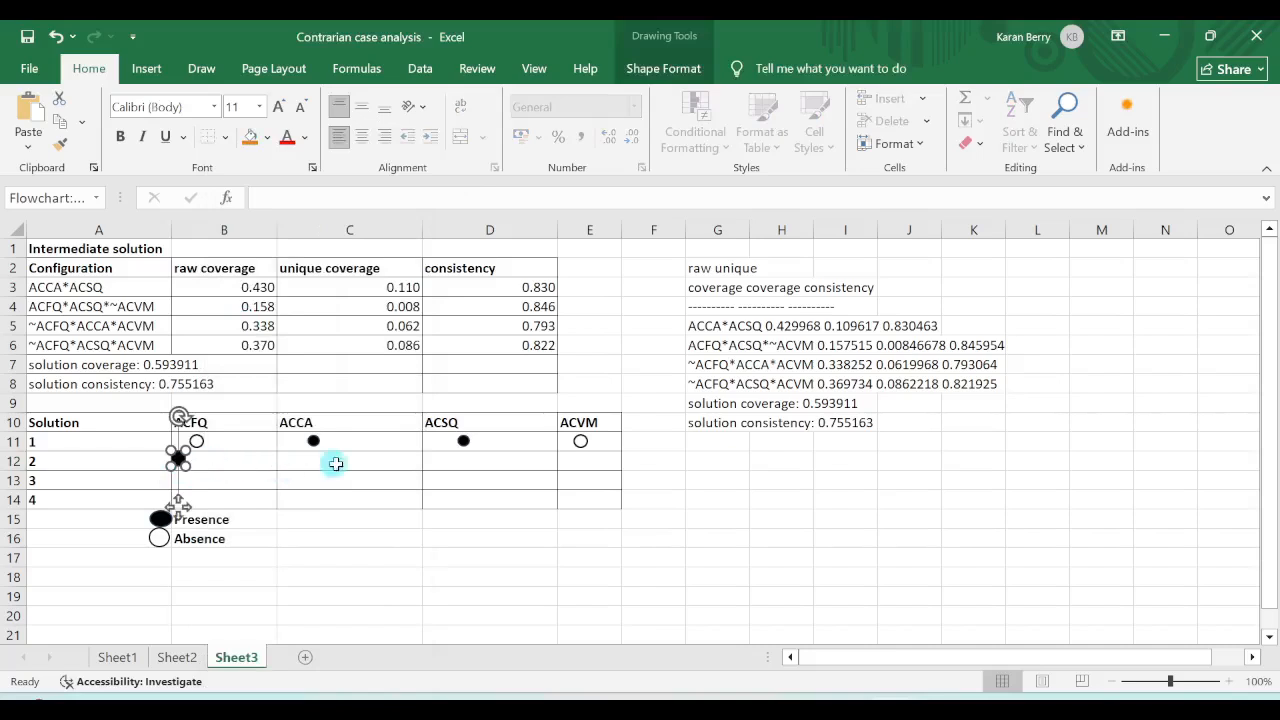
Place another filled presence circle in solution 2's ACSQ cell and widen it slightly.
{"action": "left_click", "coordinate": [450, 462]}
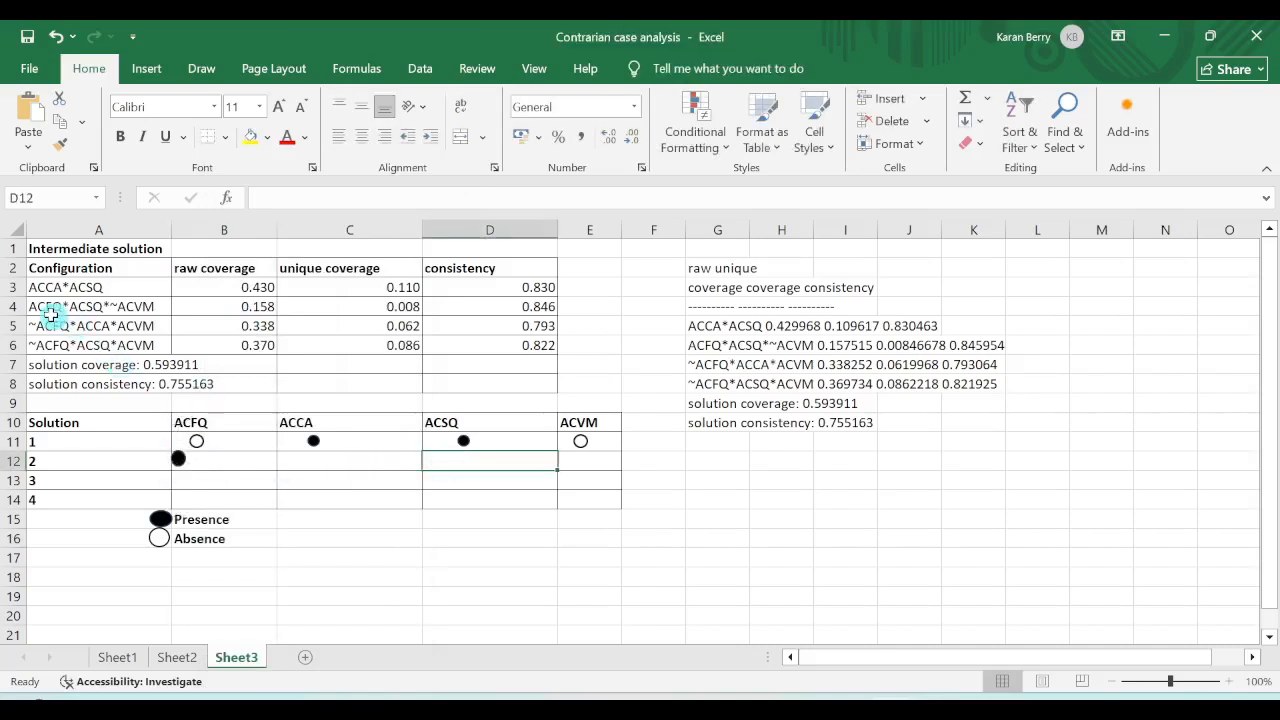
{"action": "right_click", "coordinate": [470, 461]}
{"action": "left_click", "coordinate": [516, 321]}
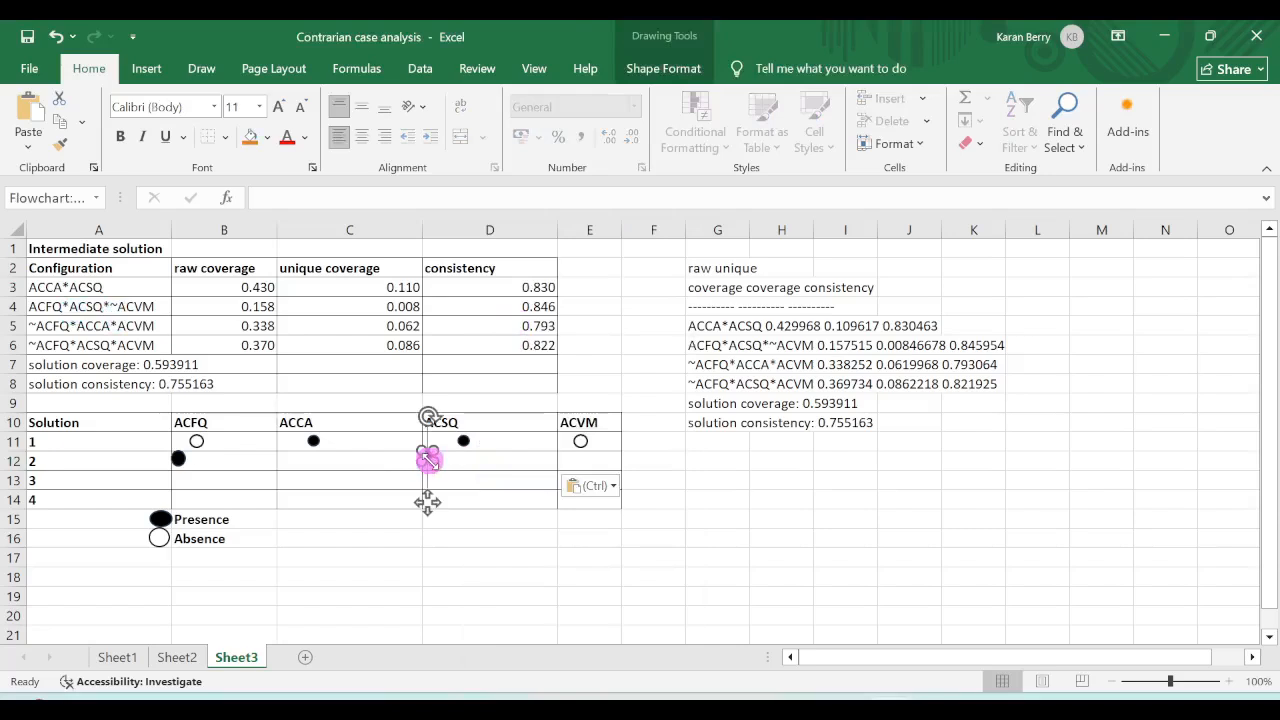
{"action": "left_click", "coordinate": [462, 466]}
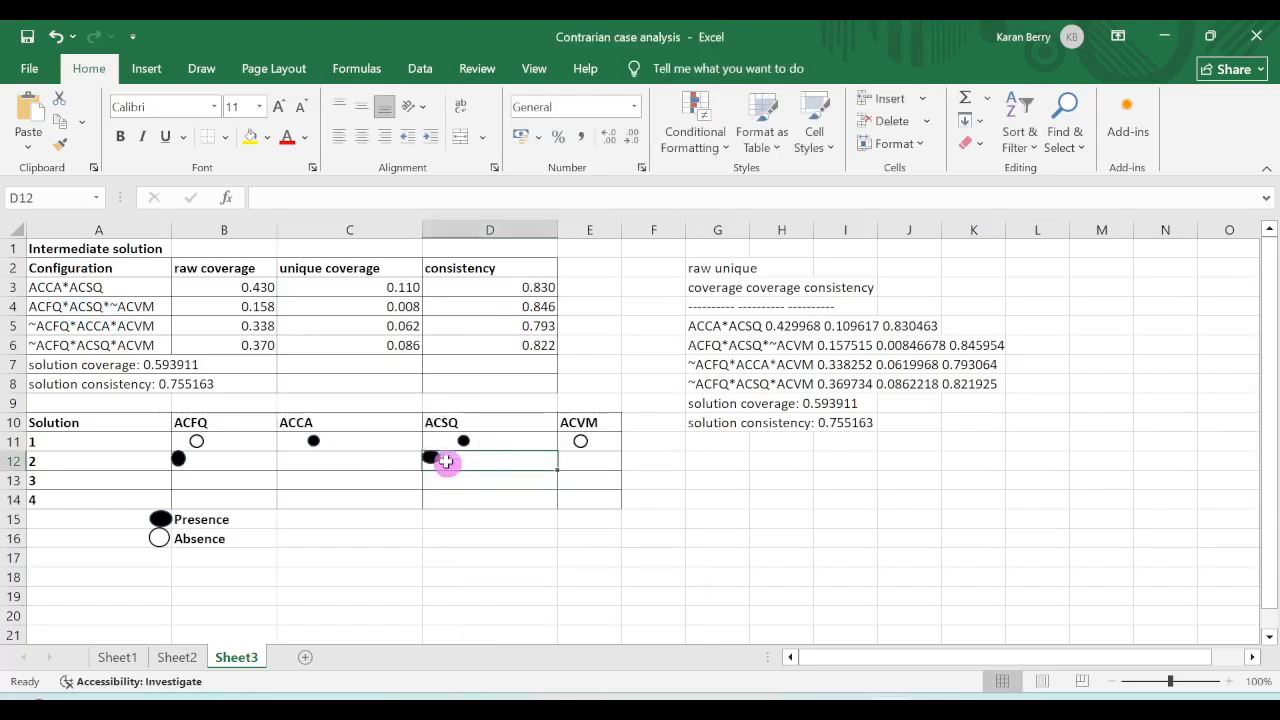
{"action": "left_click", "coordinate": [433, 455]}
{"action": "left_click", "coordinate": [494, 466]}
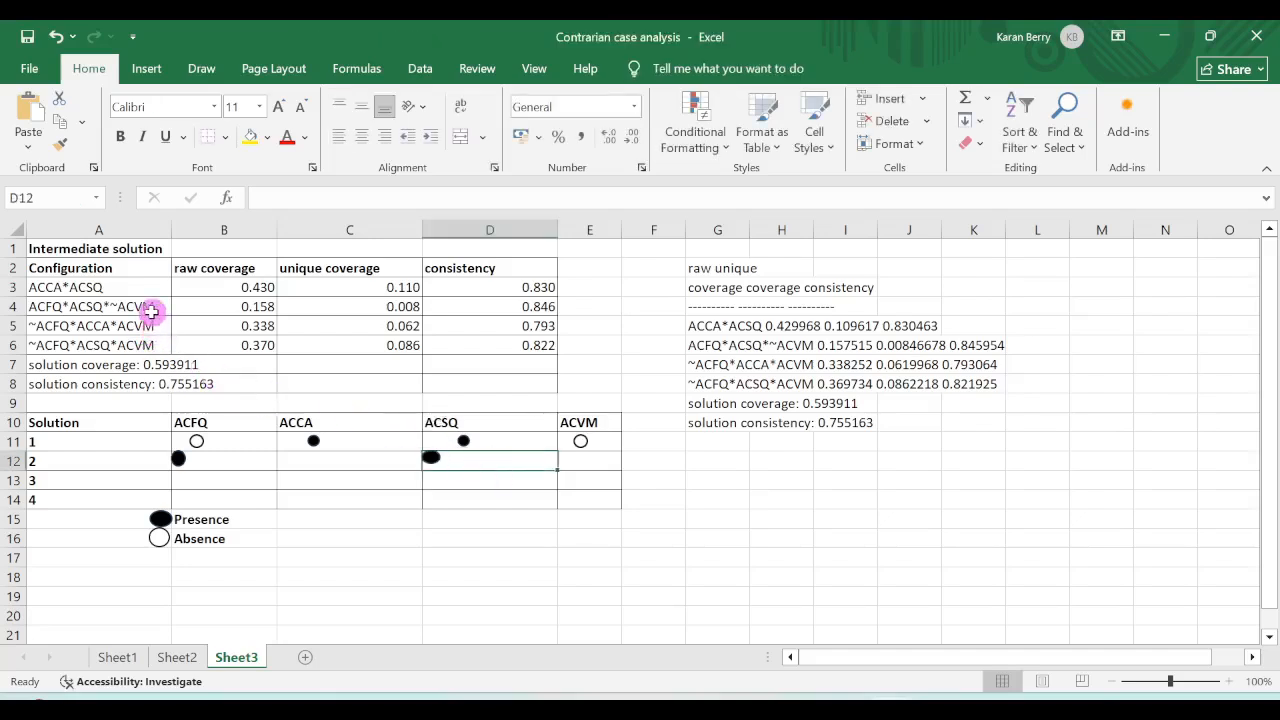
Copy the empty absence circle from solution 1's ACVM cell into solution 2's ACVM cell and enlarge it slightly.
{"action": "left_click", "coordinate": [580, 440]}
{"action": "right_click", "coordinate": [580, 437]}
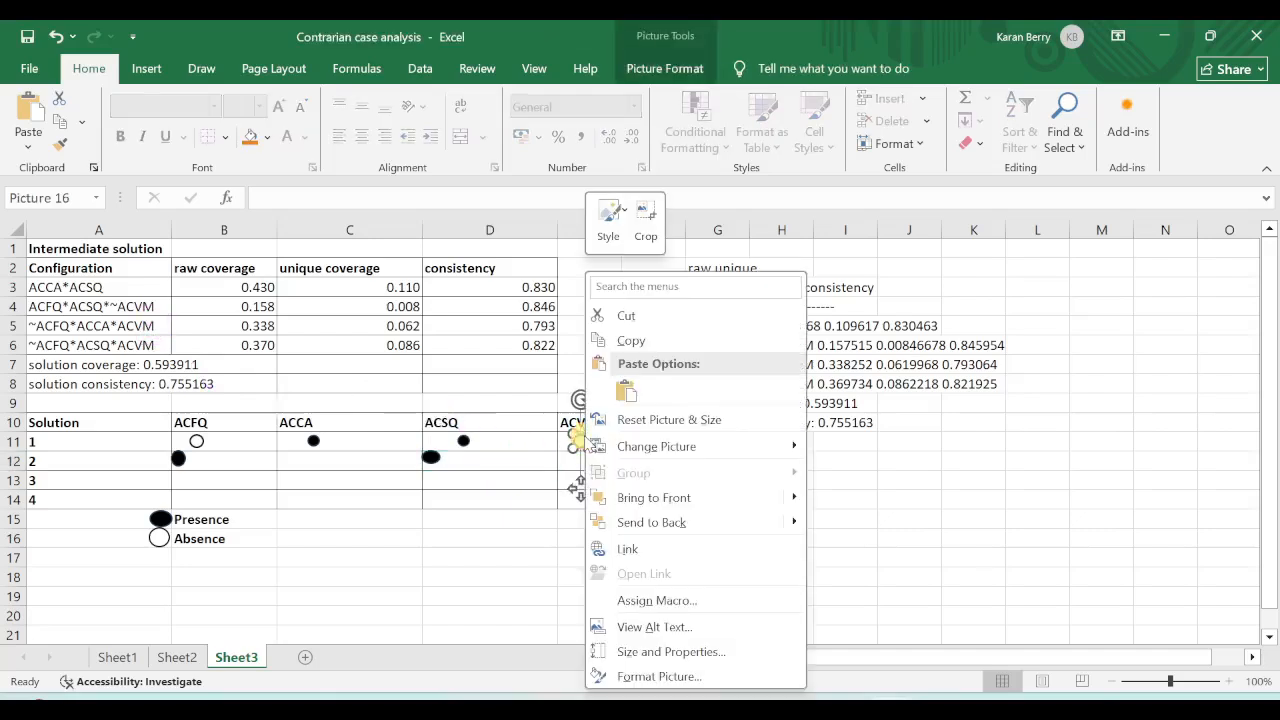
{"action": "left_click", "coordinate": [640, 340]}
{"action": "right_click", "coordinate": [558, 464]}
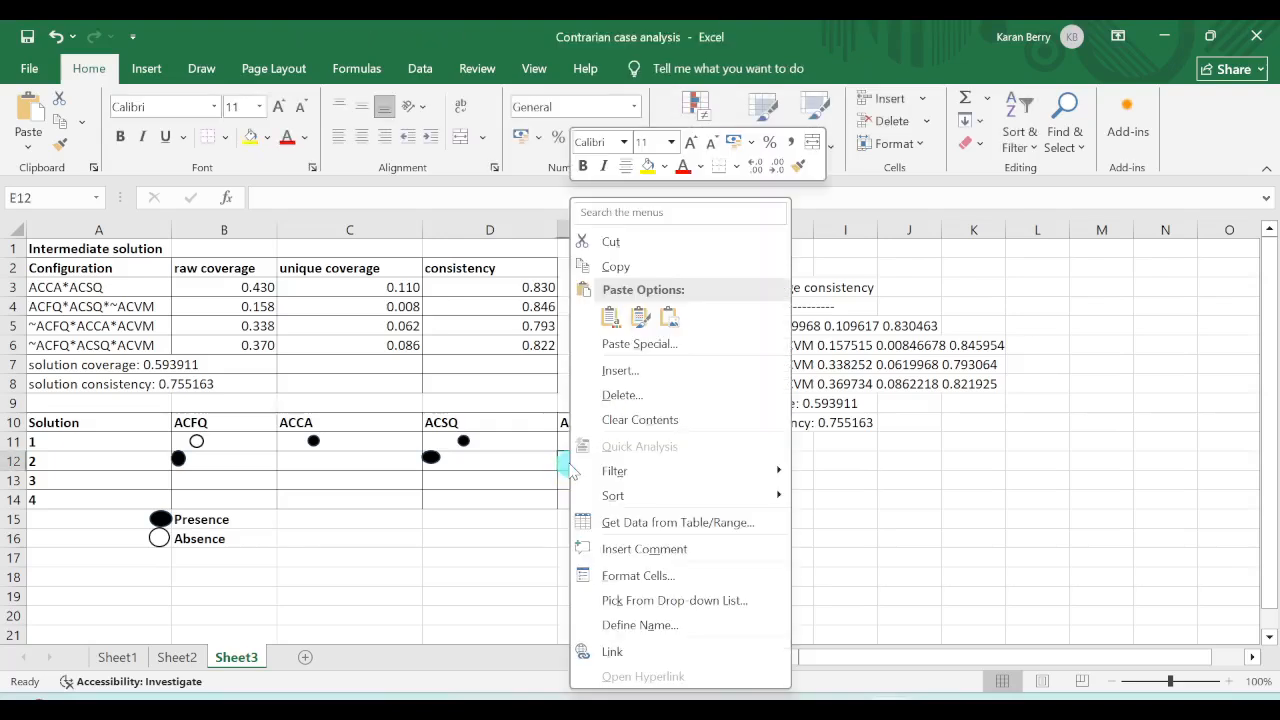
{"action": "left_click", "coordinate": [611, 317]}
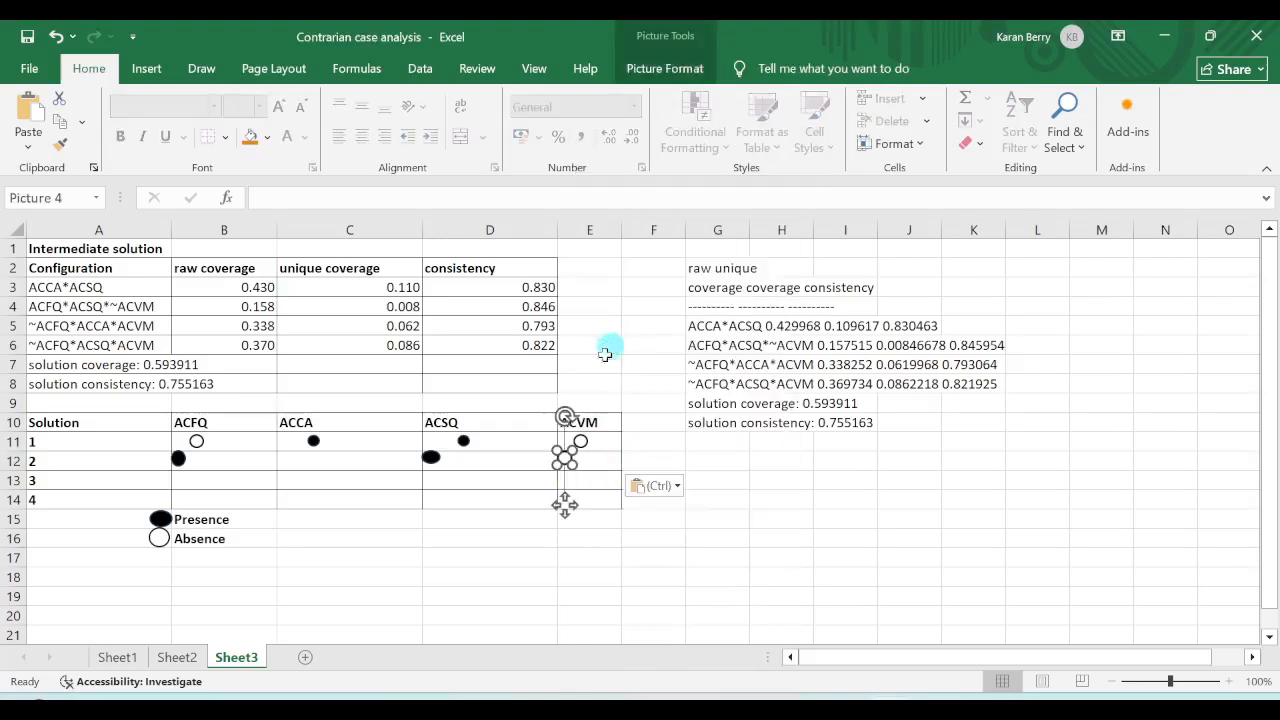
{"action": "left_click", "coordinate": [577, 469]}
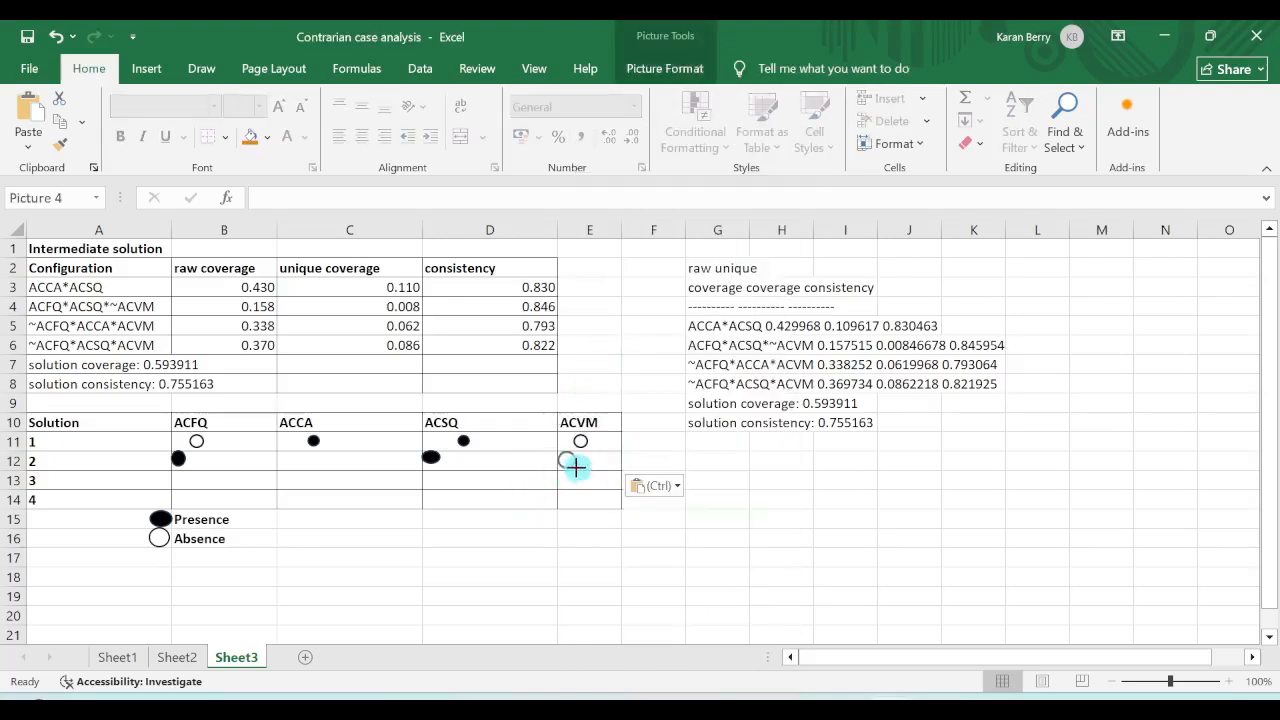
{"action": "left_click", "coordinate": [568, 462]}
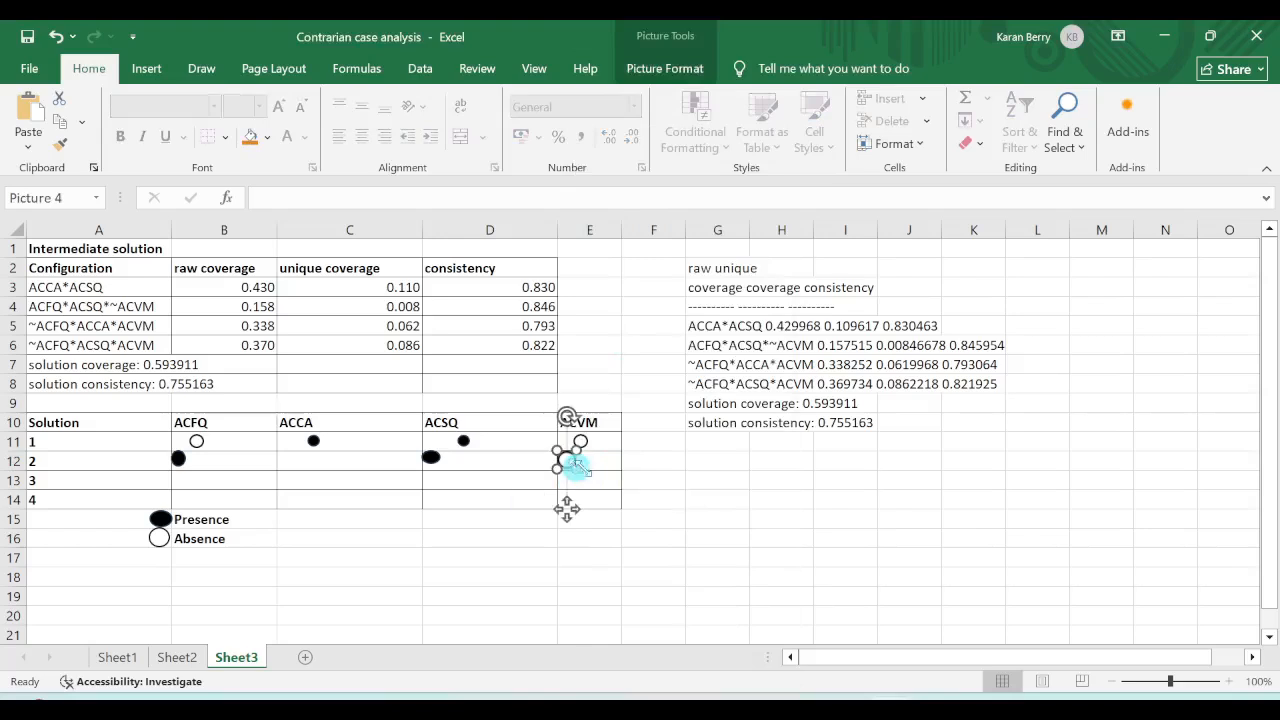
{"action": "left_click", "coordinate": [499, 496]}
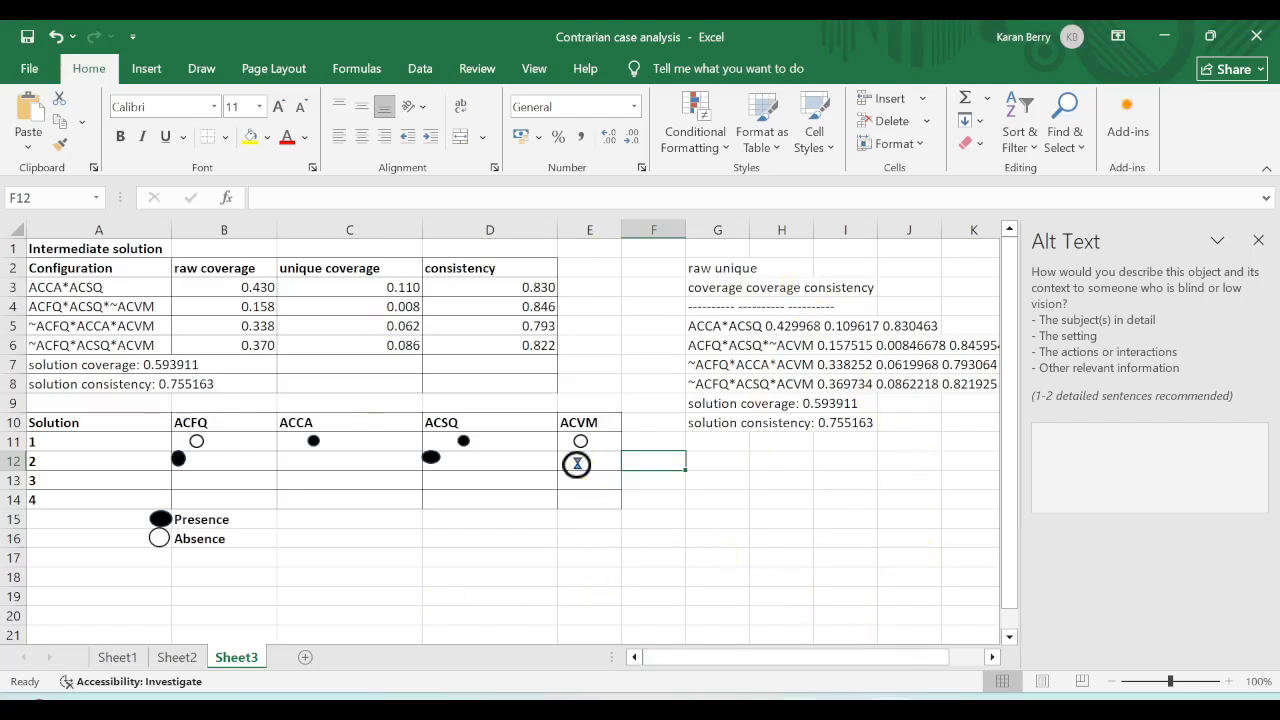
Switch to the main fsQCA window to look at the analysis output again.
{"action": "mouse_move", "coordinate": [806, 698]}
{"action": "mouse_move", "coordinate": [848, 712]}
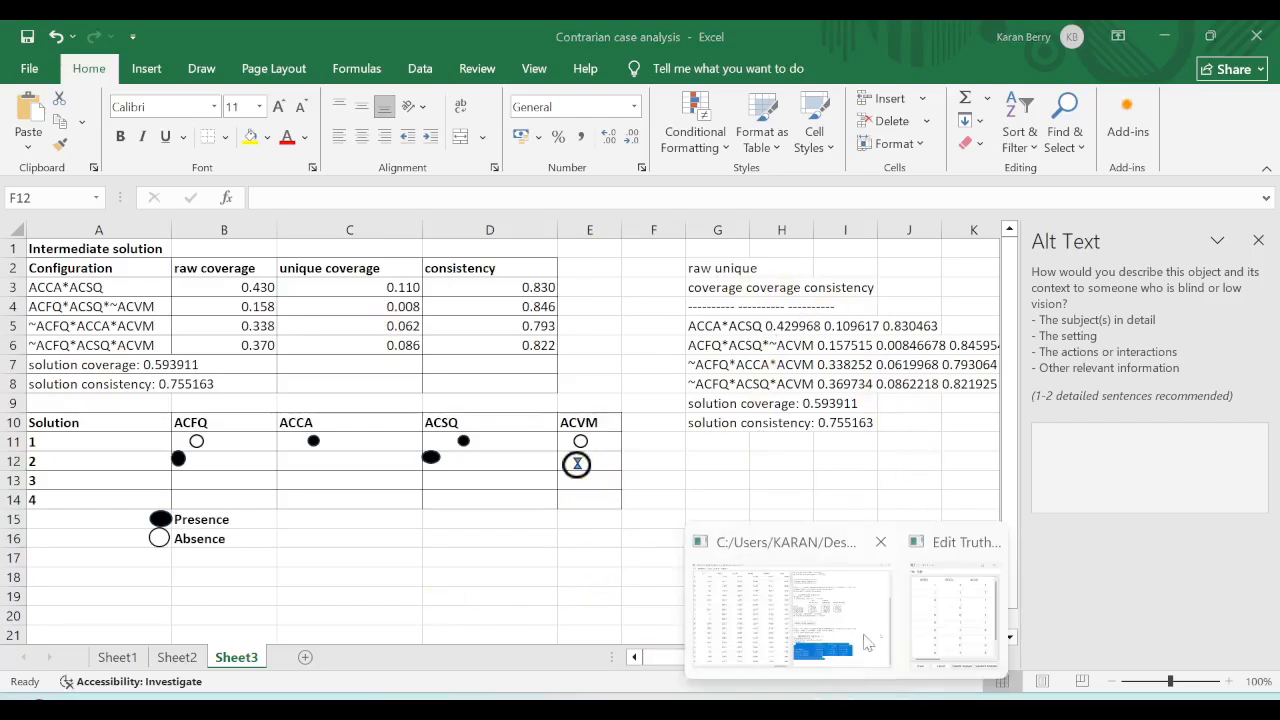
{"action": "left_click", "coordinate": [872, 627]}
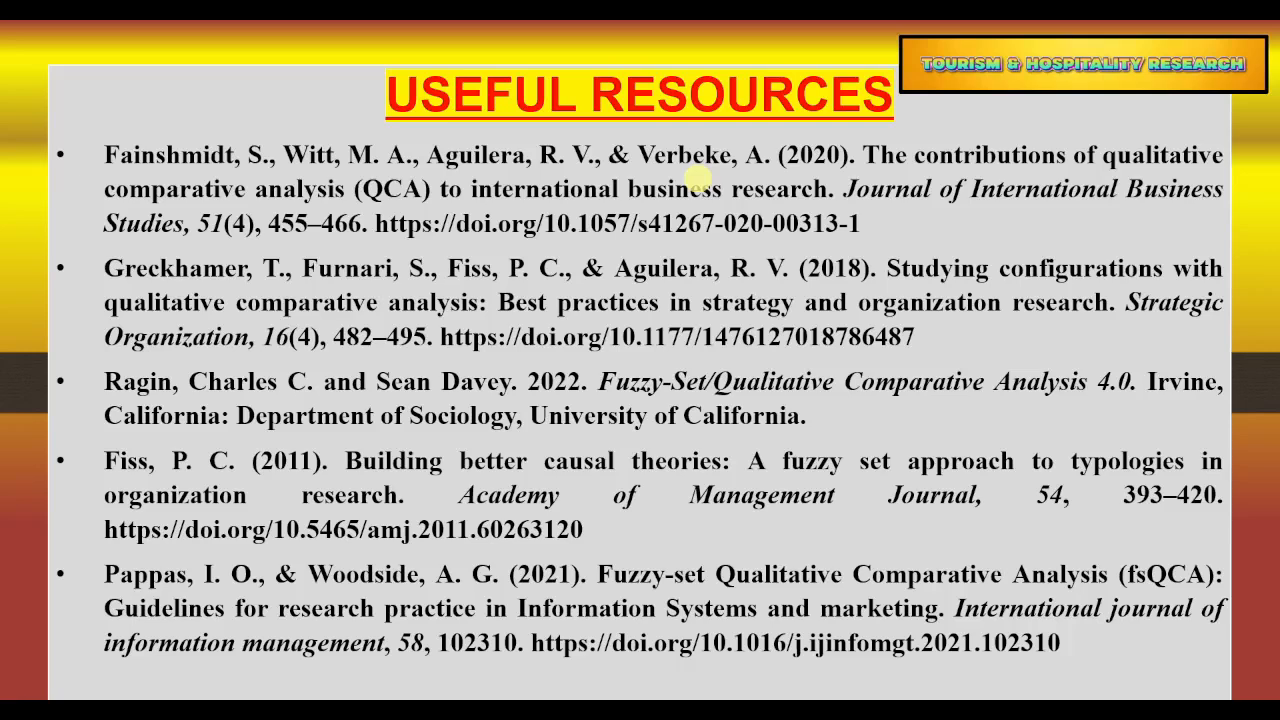
{"action": "left_click", "coordinate": [698, 180]}
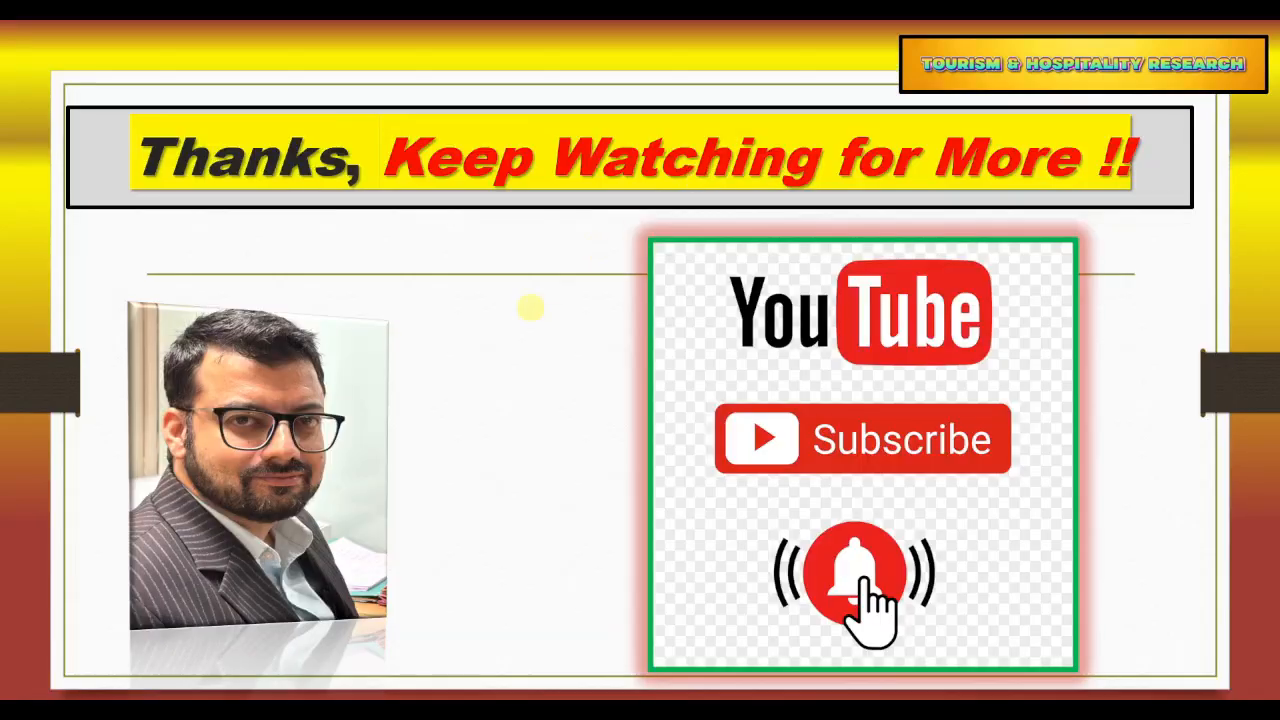